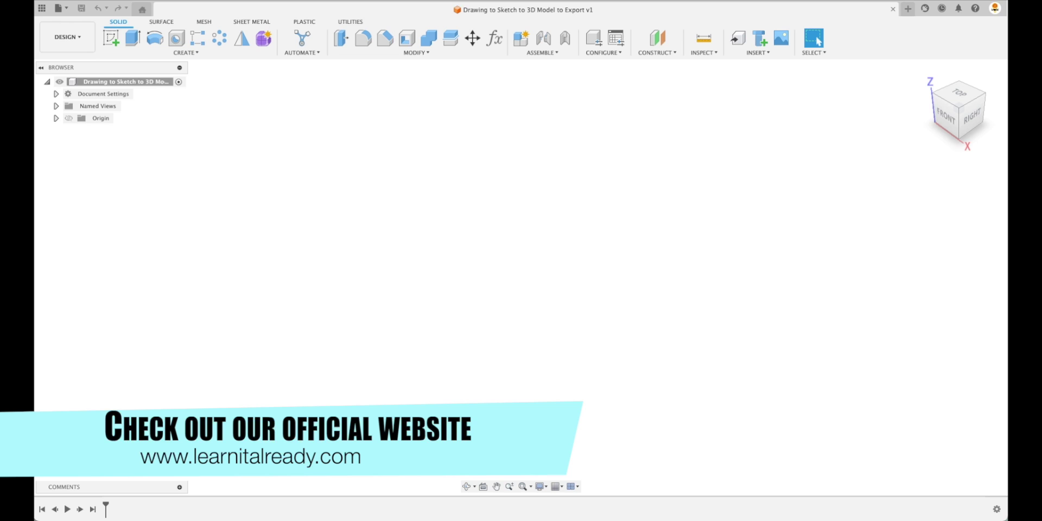
Look over the photos of the hand-drawn plate with the ruler and close the image preview.
click(336, 95)
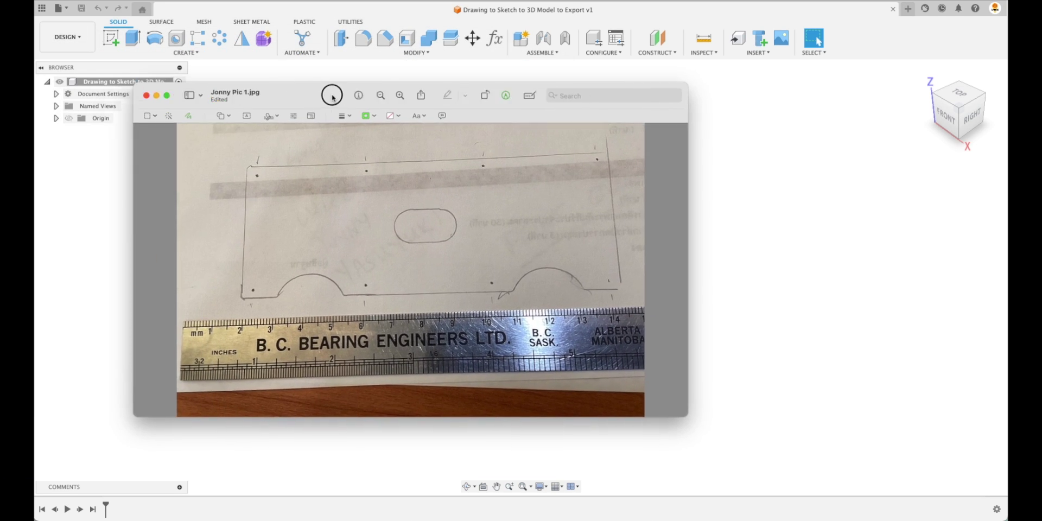
drag(336, 96, 384, 93)
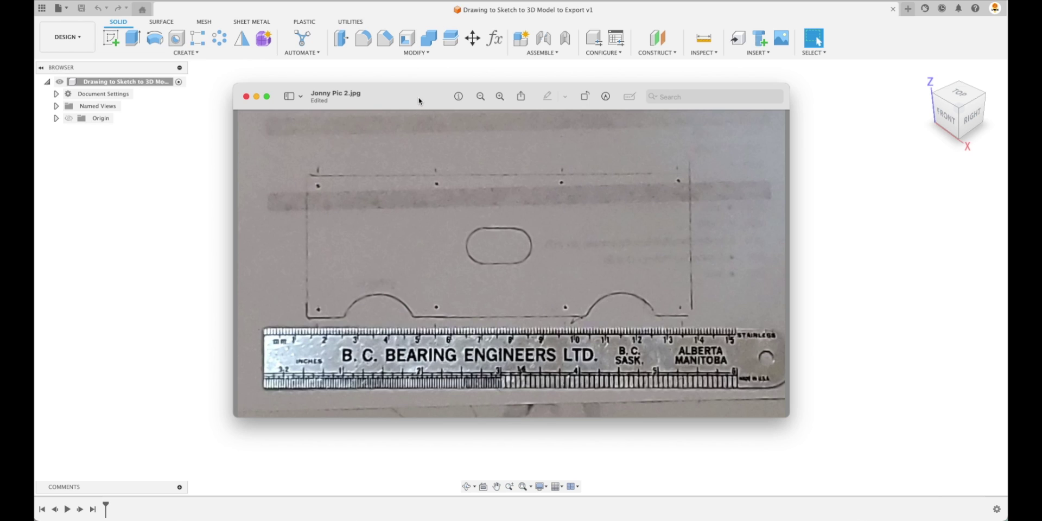
key(super+w)
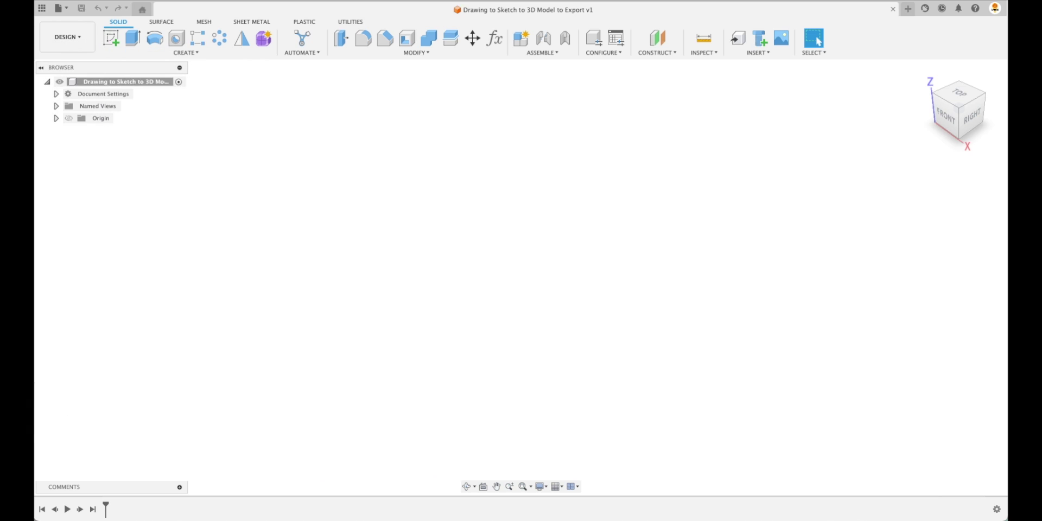
Insert the image Jonny Pic 2.jpg from the computer as a canvas on the XY plane.
click(761, 54)
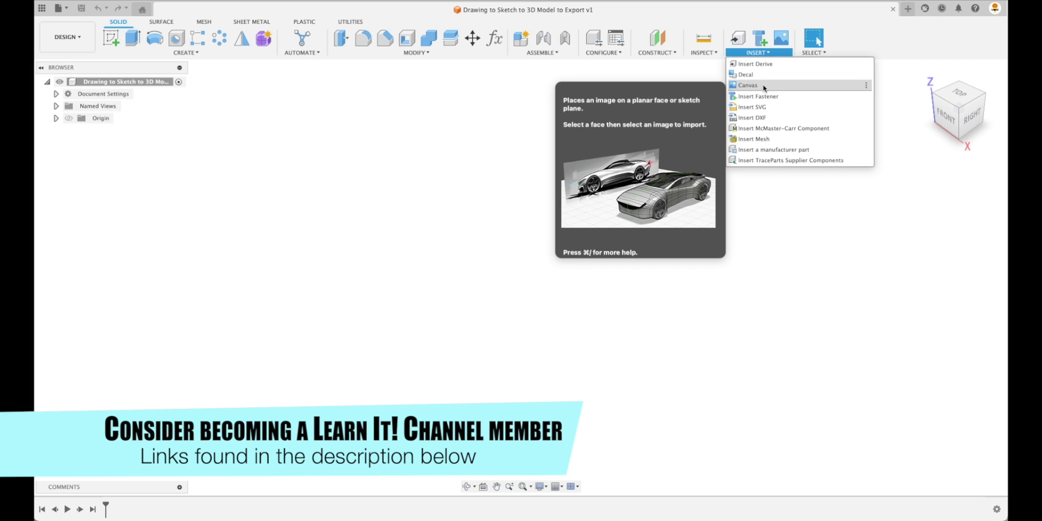
click(764, 88)
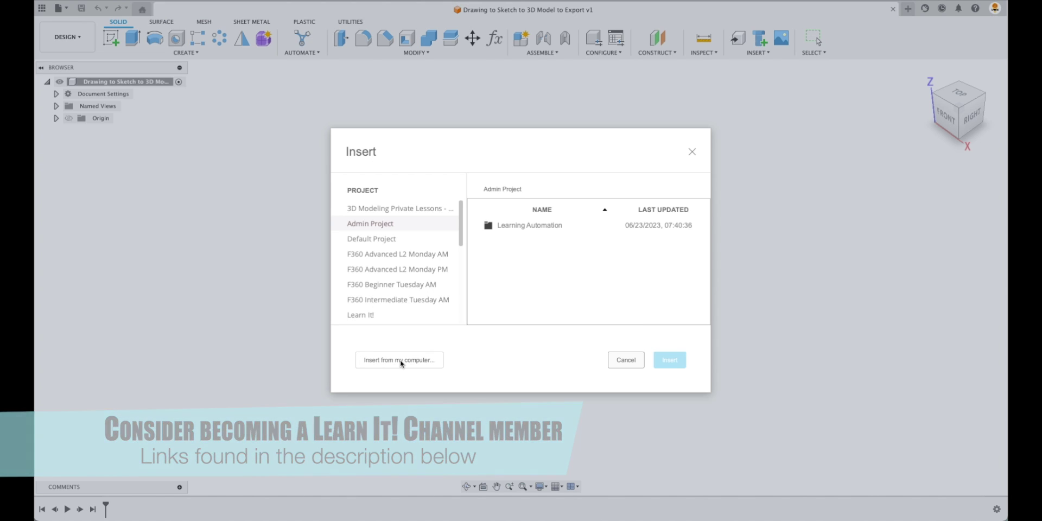
click(400, 360)
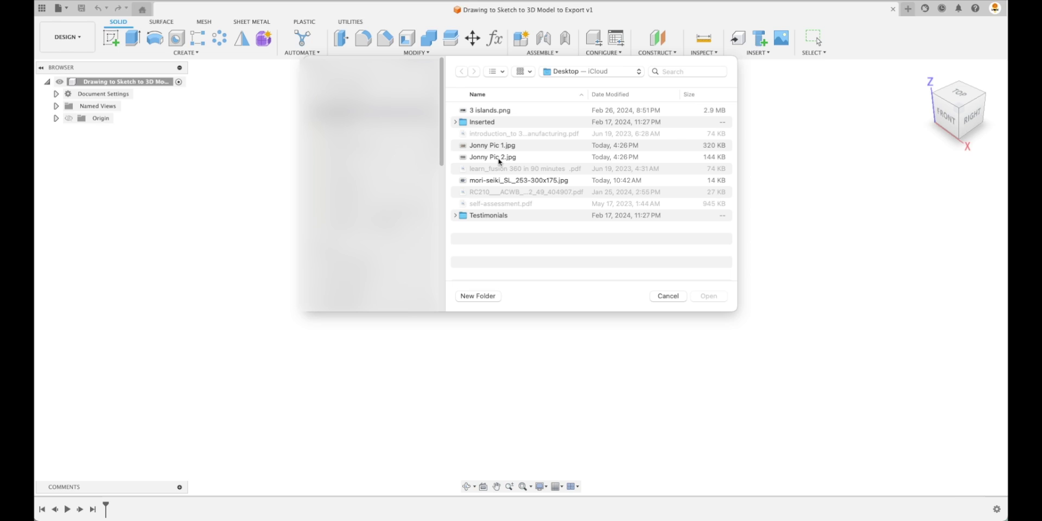
click(499, 158)
click(718, 298)
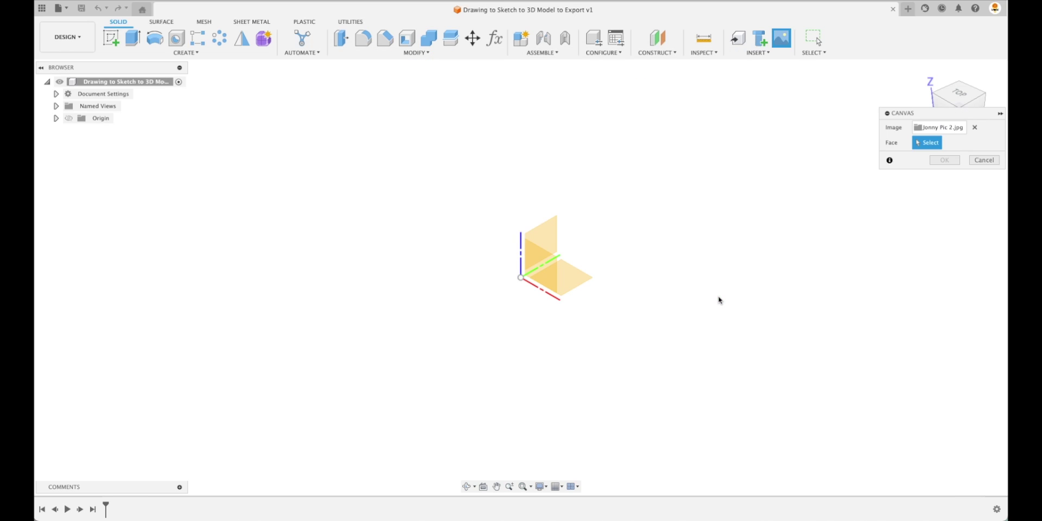
click(575, 279)
Try out the canvas's plane scaling and vertical flip, restoring a scale of 1.00 and the upright orientation.
drag(555, 279, 818, 307)
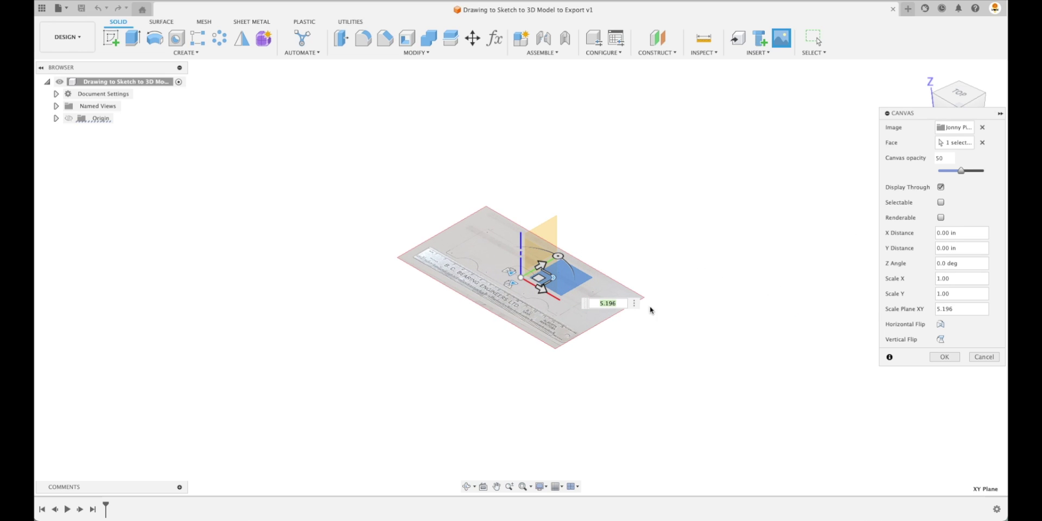
scroll(548, 291, up, 1)
scroll(548, 292, up, 2)
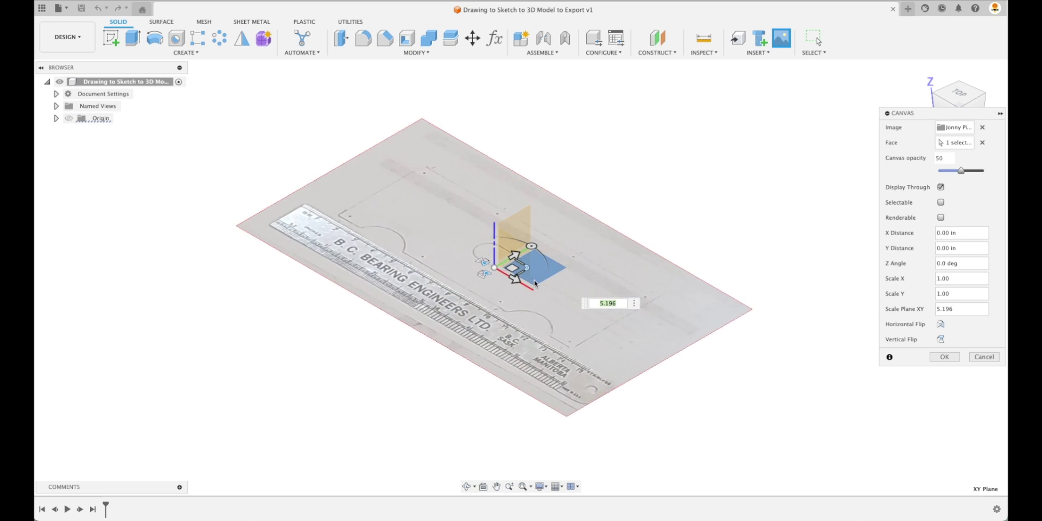
scroll(518, 278, down, 1)
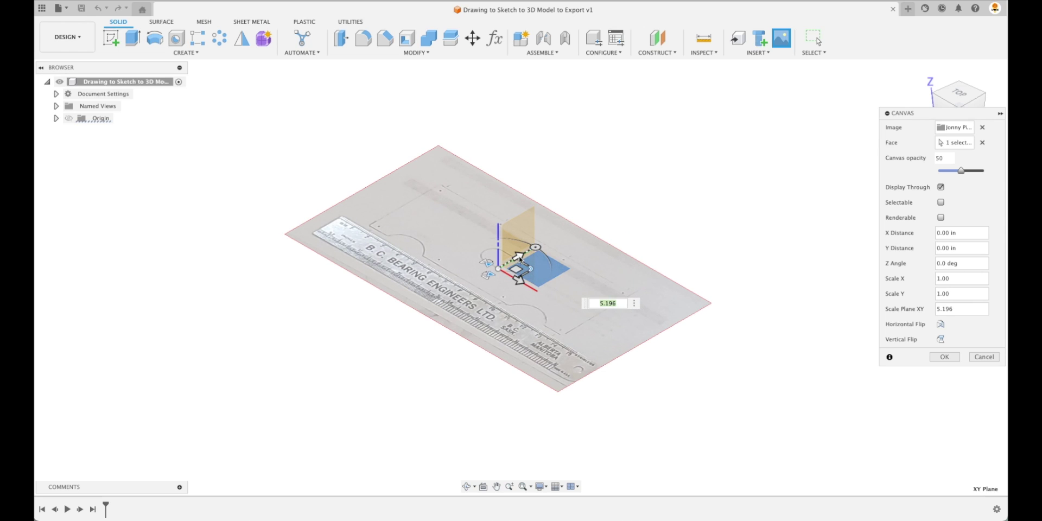
drag(536, 247, 525, 282)
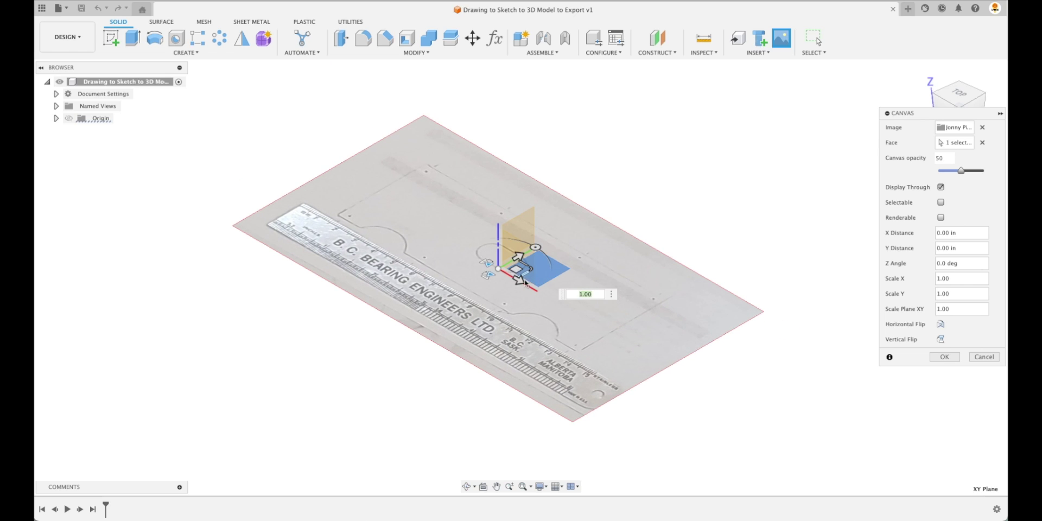
click(488, 275)
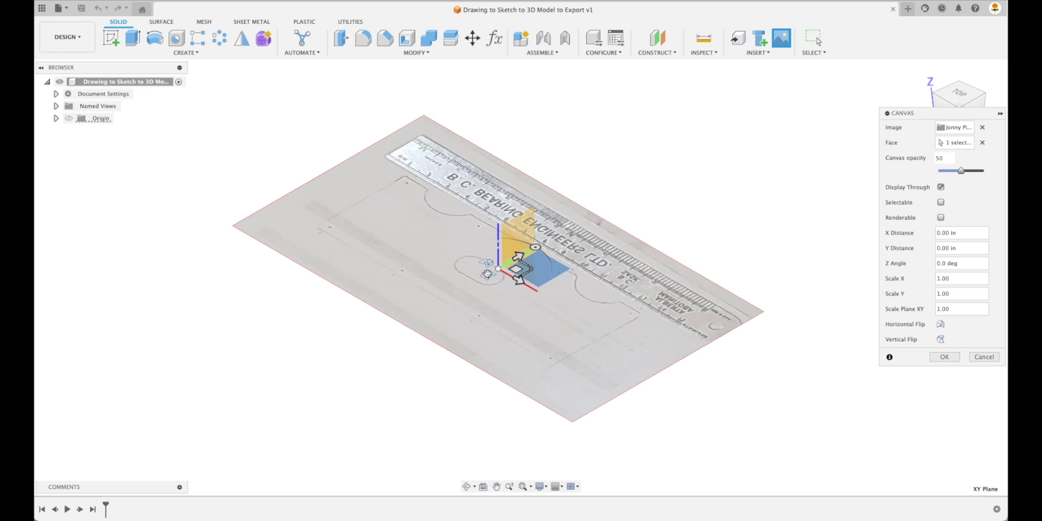
click(488, 275)
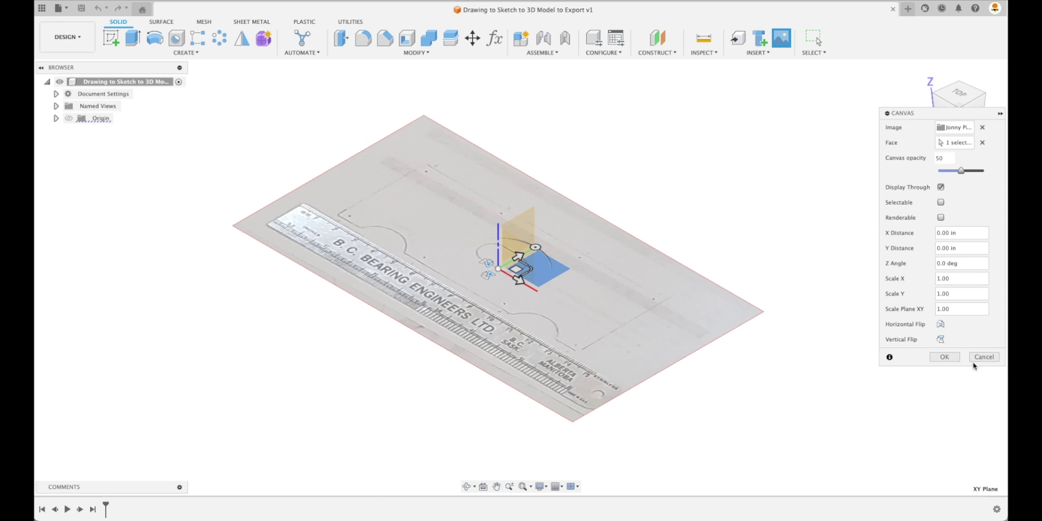
Accept the canvas placement and calibrate the image to 6 in between the zero end and the 6 inch mark of the ruler.
click(946, 358)
click(958, 94)
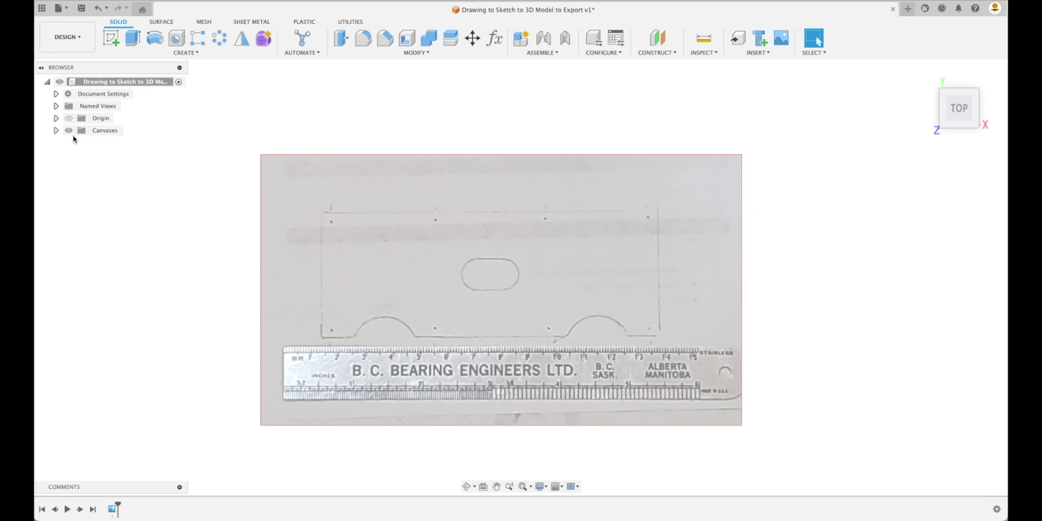
click(56, 130)
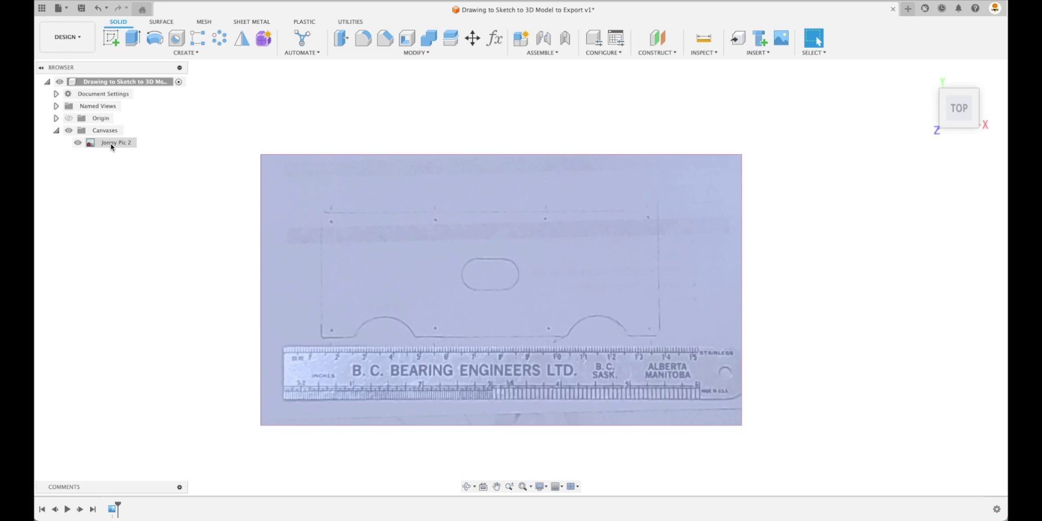
right_click(112, 143)
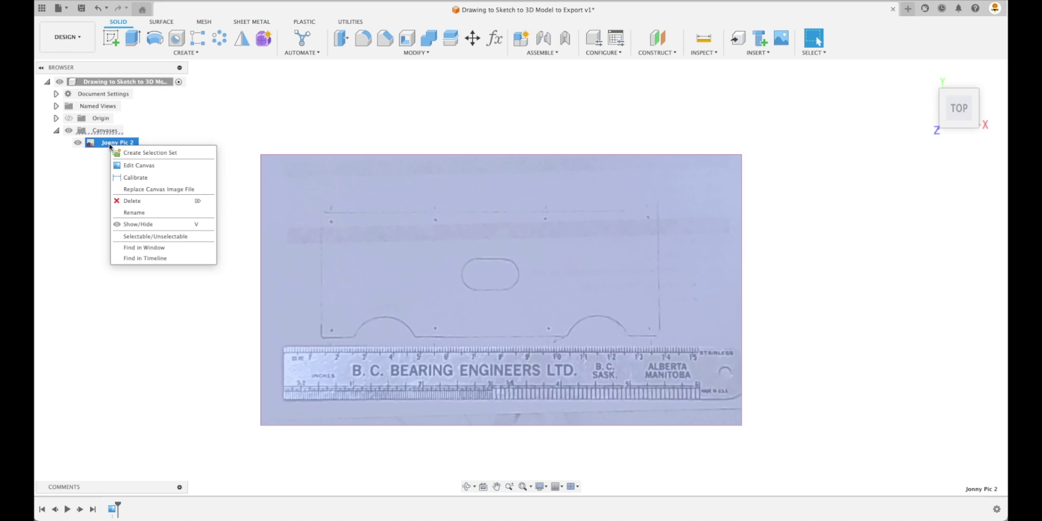
click(135, 177)
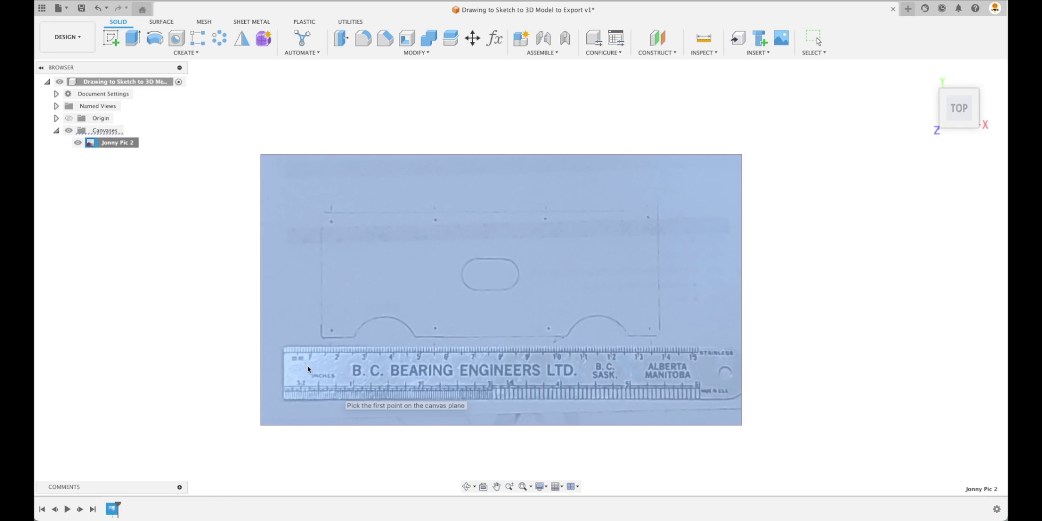
scroll(213, 295, down, 1)
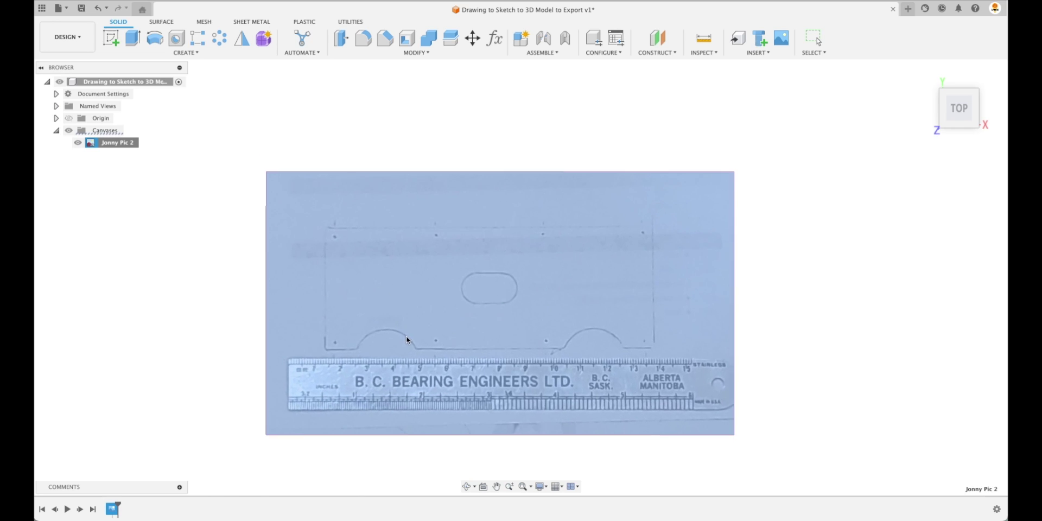
middle_drag(408, 340, 416, 294)
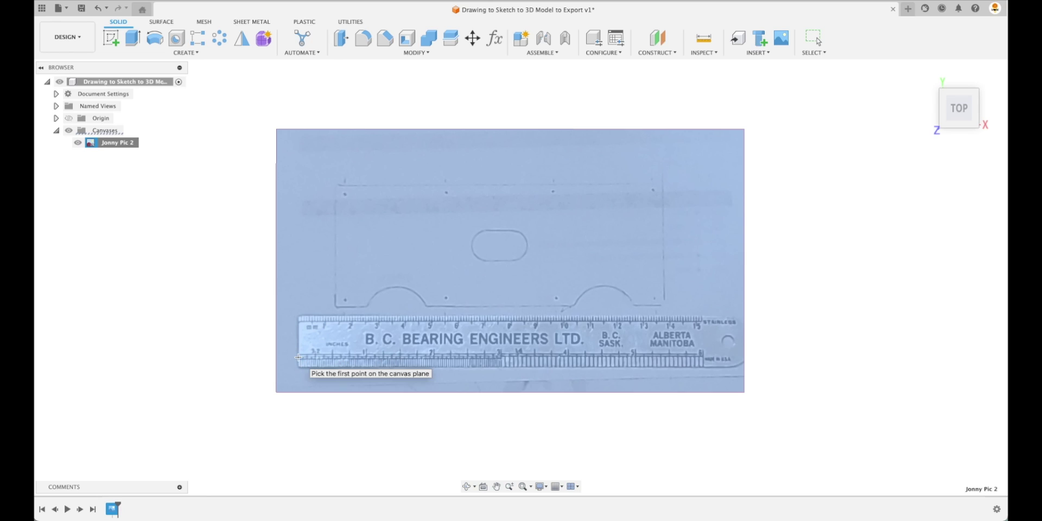
click(299, 357)
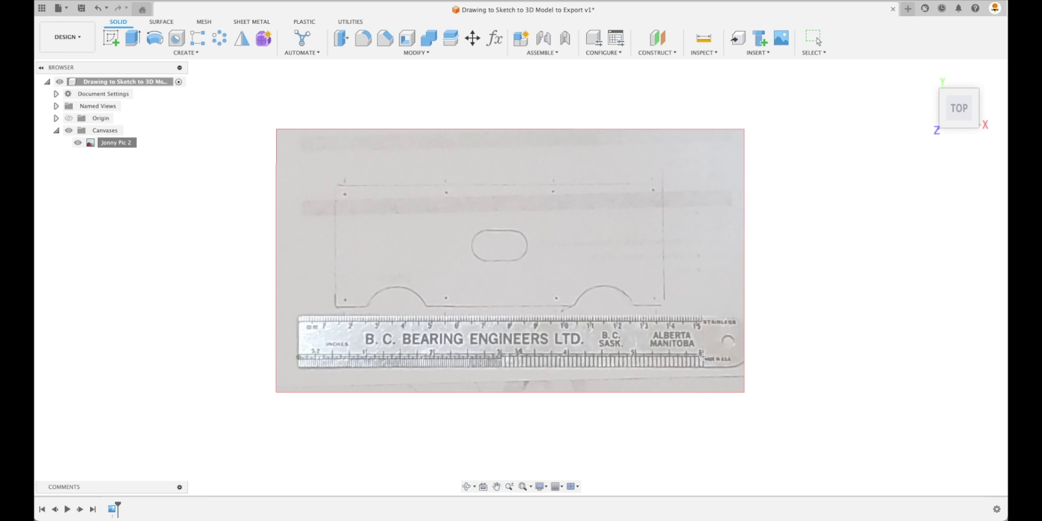
click(702, 355)
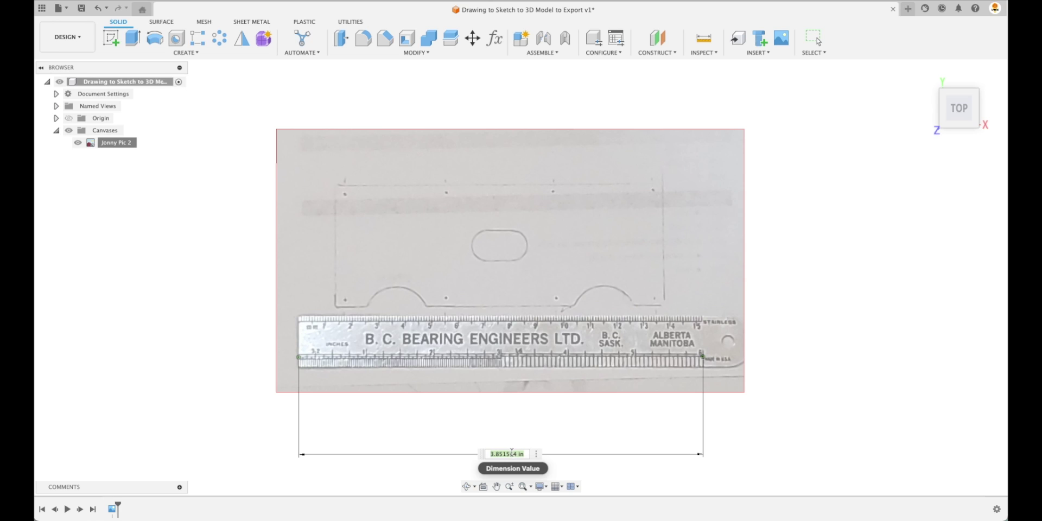
text(6)
key(Return)
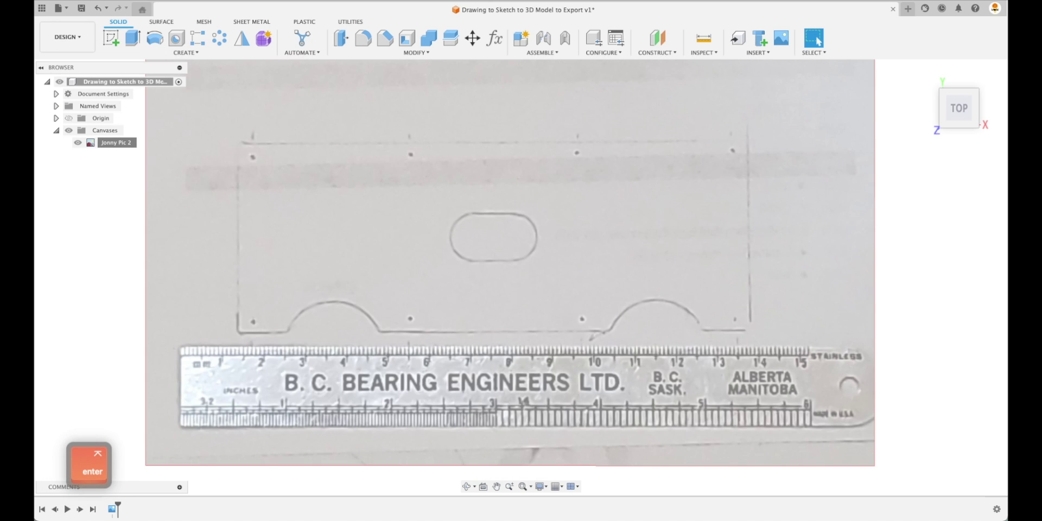
Start a sketch on the XY plane and draw a center rectangle about 4.8 by 1.75 in over the plate outline.
scroll(475, 378, down, 3)
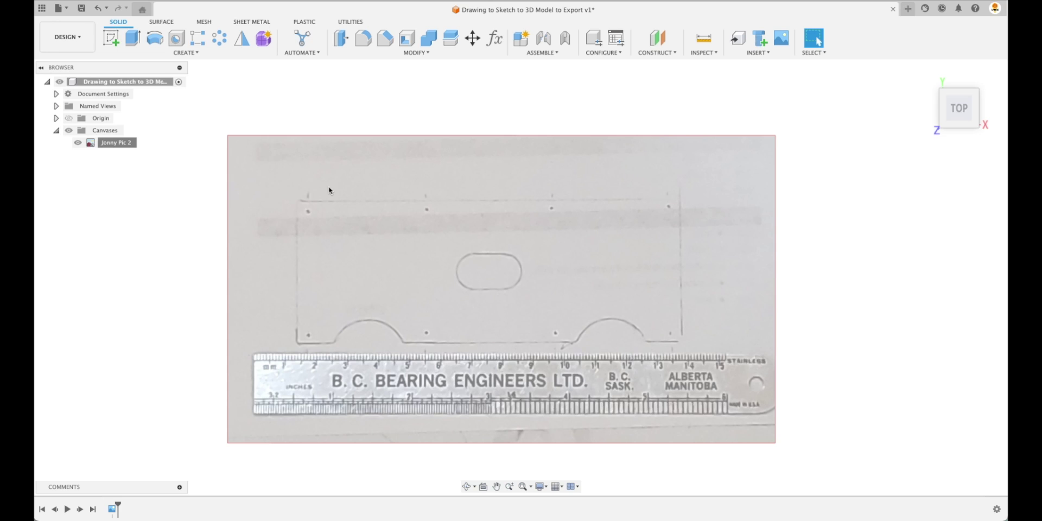
click(110, 39)
click(526, 267)
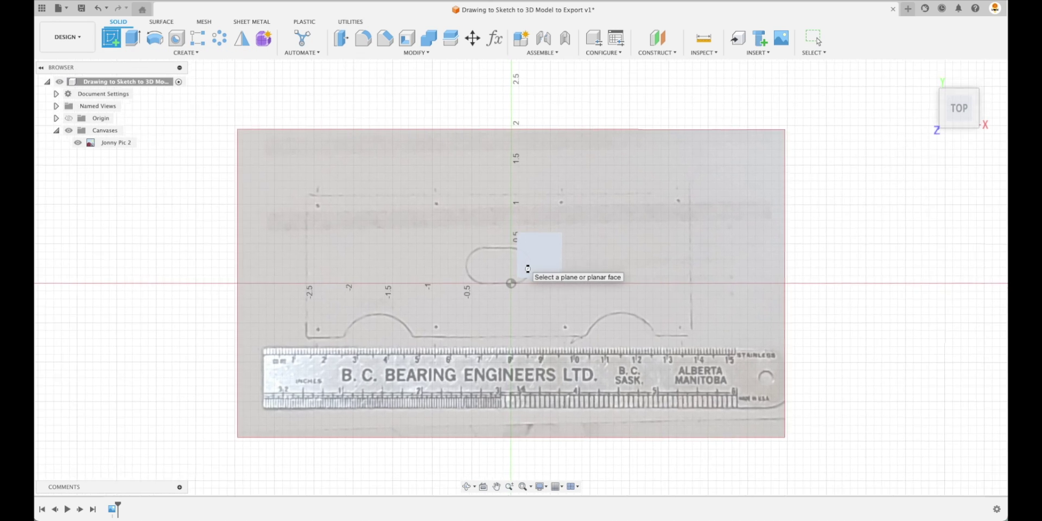
click(136, 39)
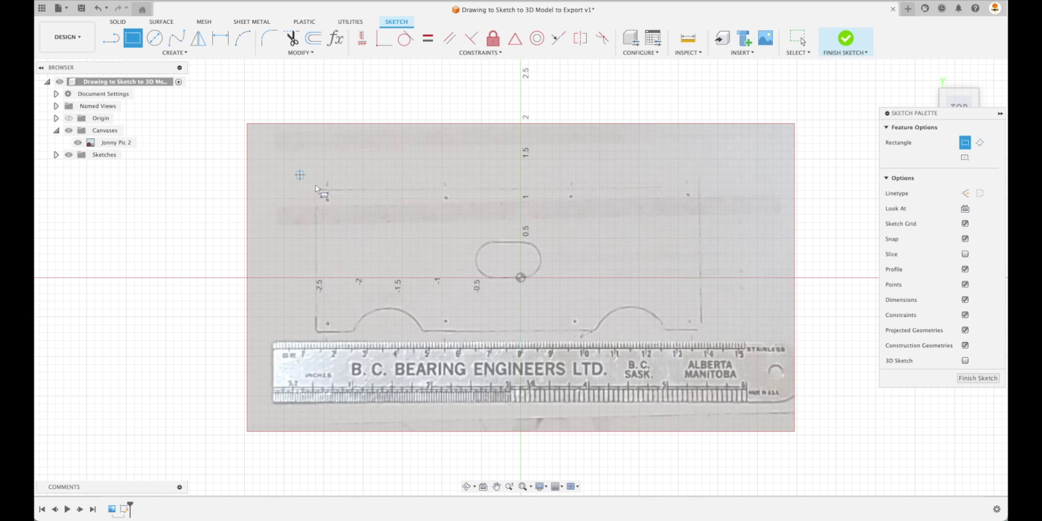
click(175, 52)
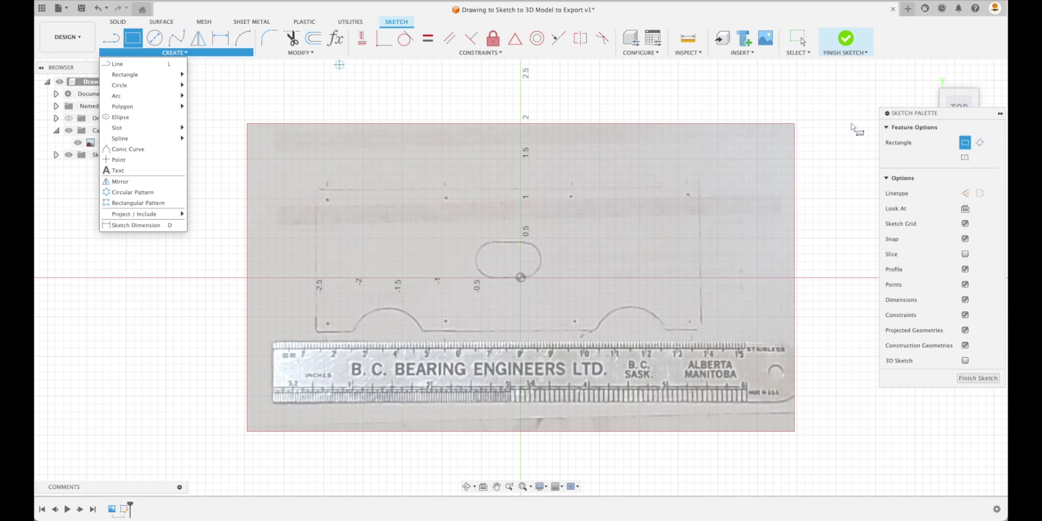
click(965, 157)
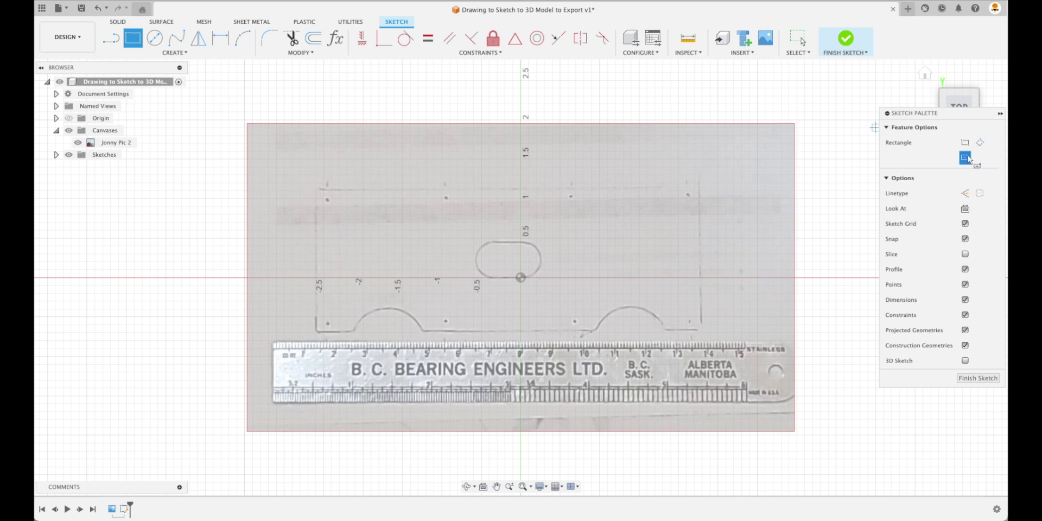
click(520, 262)
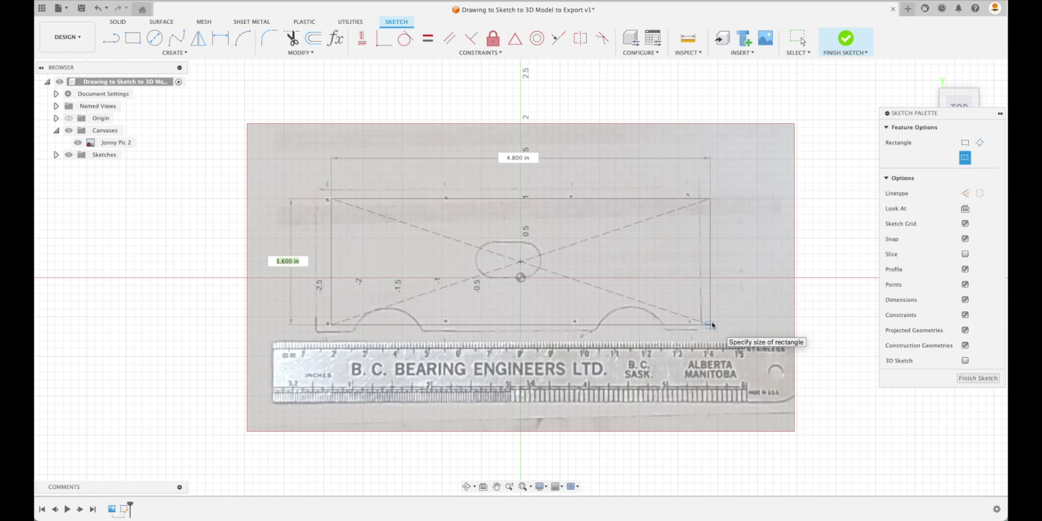
key(super)
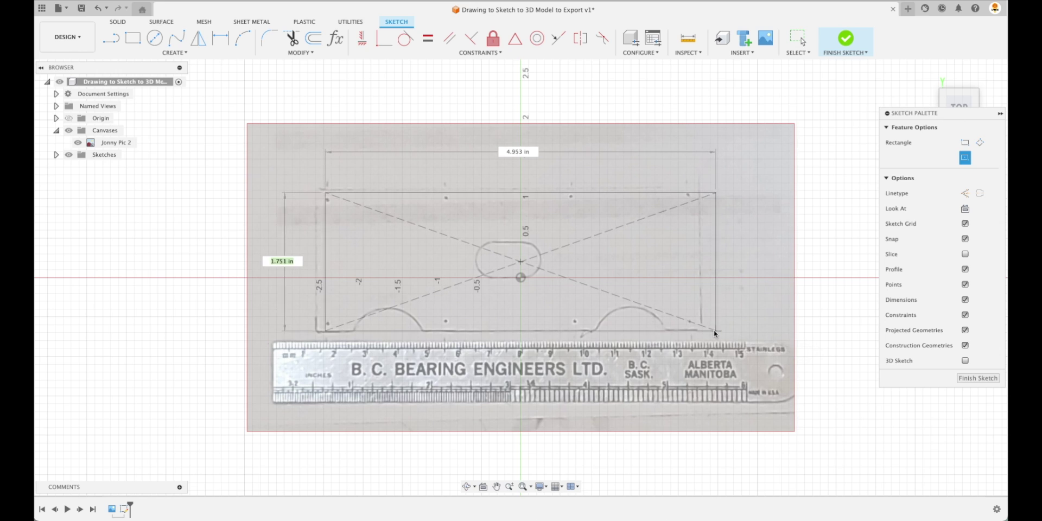
click(711, 329)
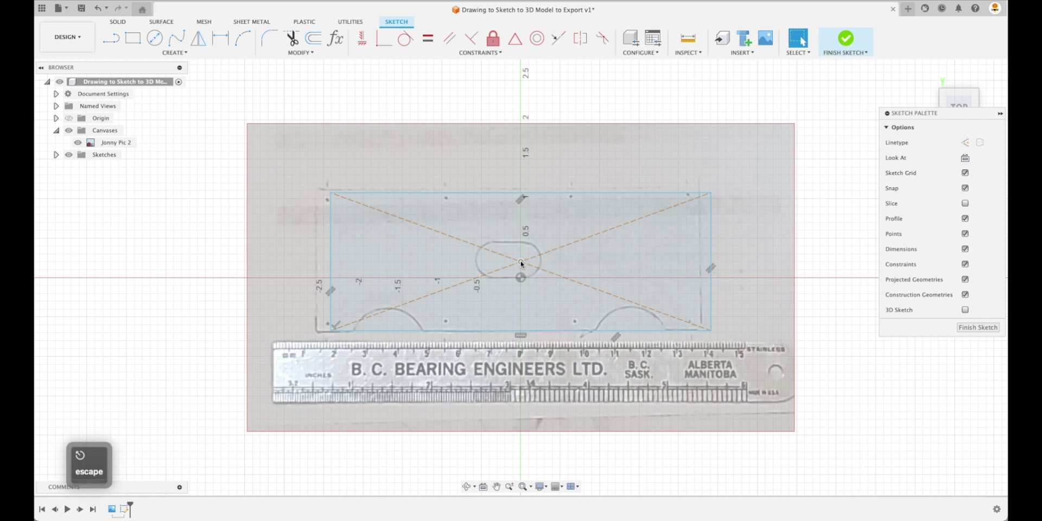
Shift the rectangle's center into the slot outline and adjust its lower-right corner to match the drawn plate edges.
super+drag(519, 264, 508, 260)
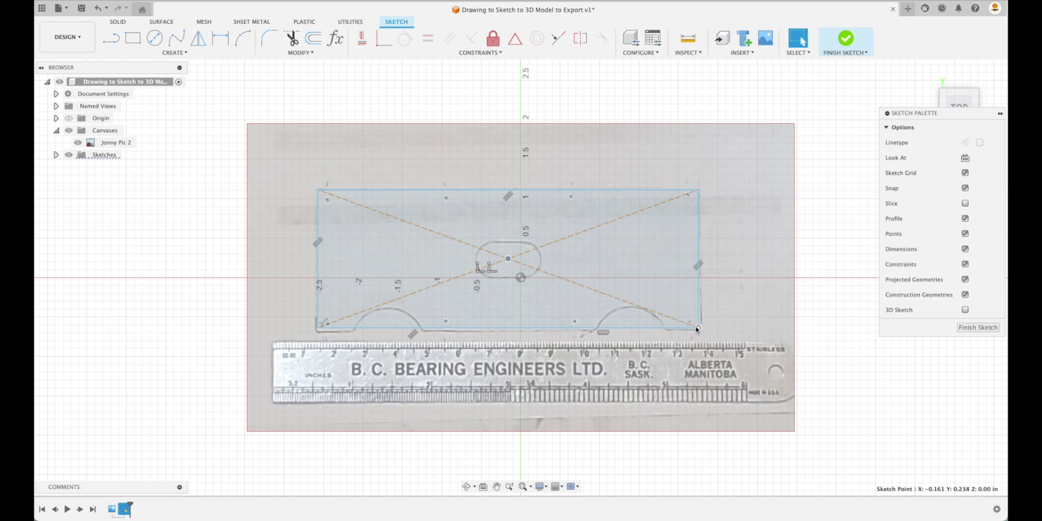
drag(703, 329, 702, 331)
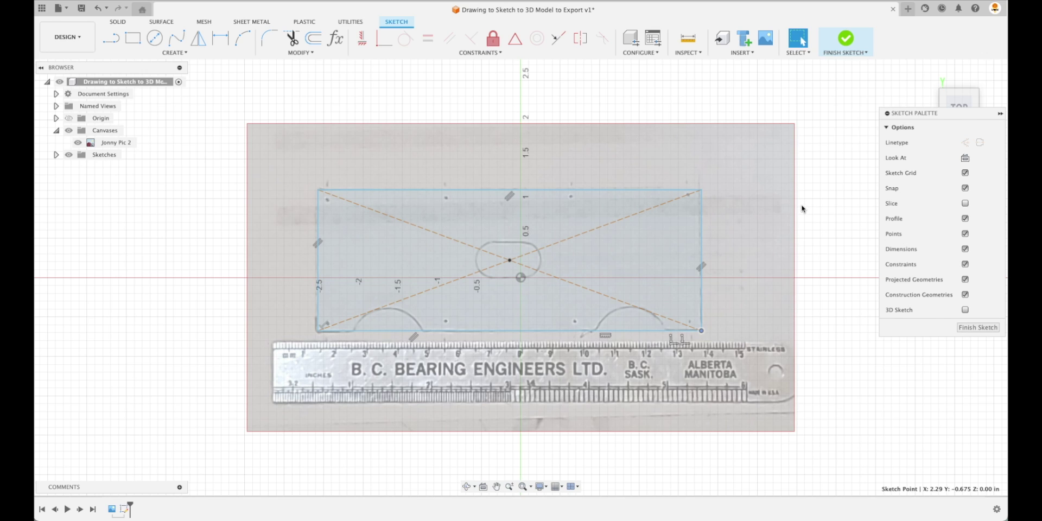
click(509, 260)
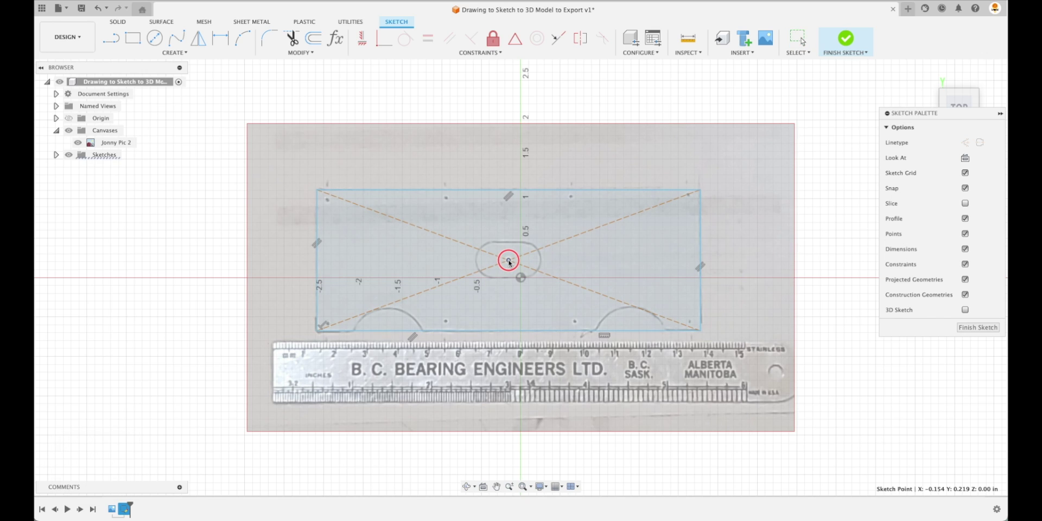
key(Escape)
key(d)
click(701, 256)
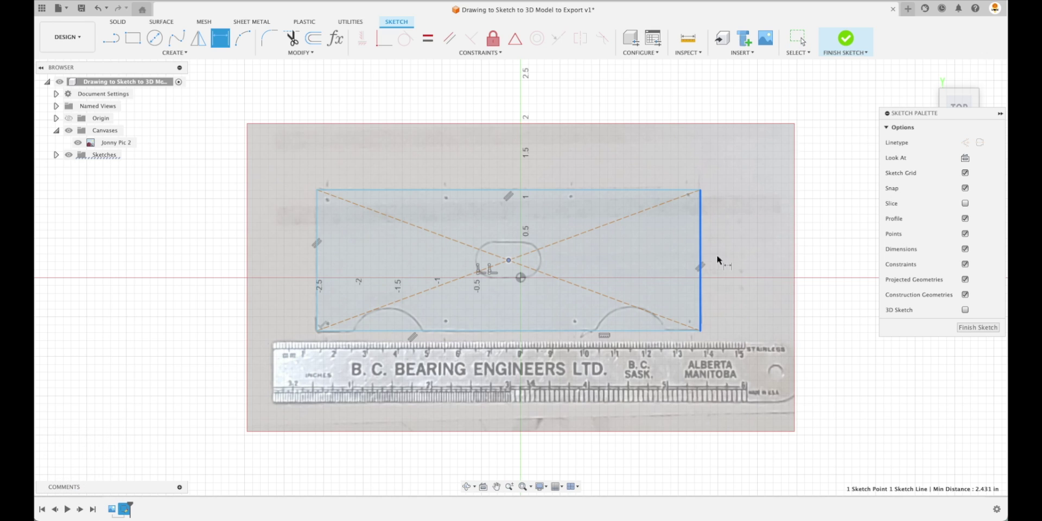
key(Escape)
key(Escape)
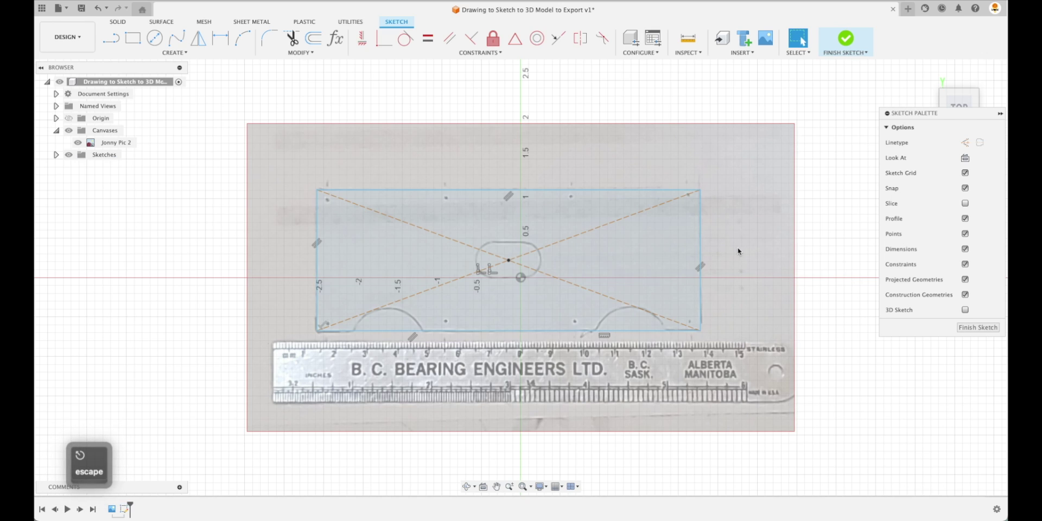
Dimension the rectangle to 1.8 in high and 4.9 in wide.
key(d)
click(701, 256)
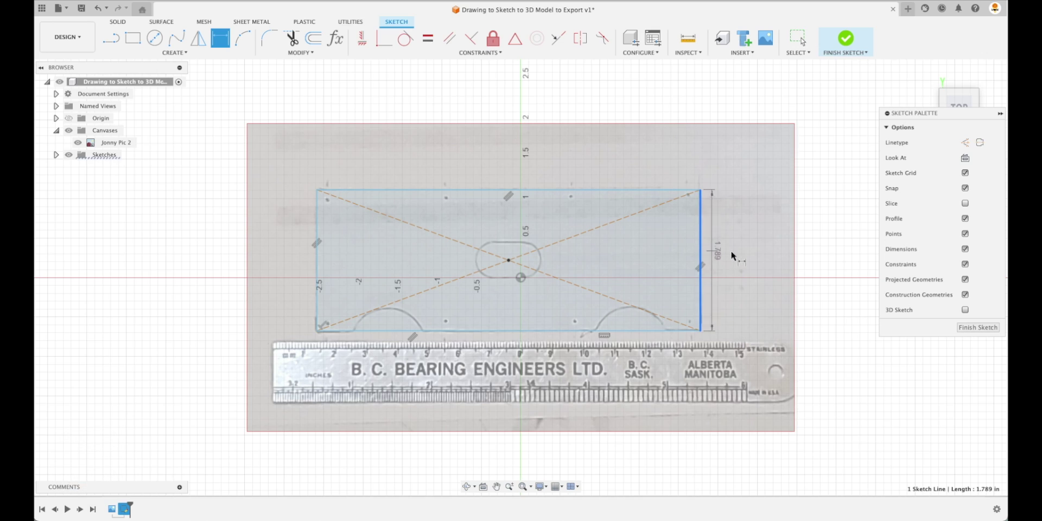
click(739, 261)
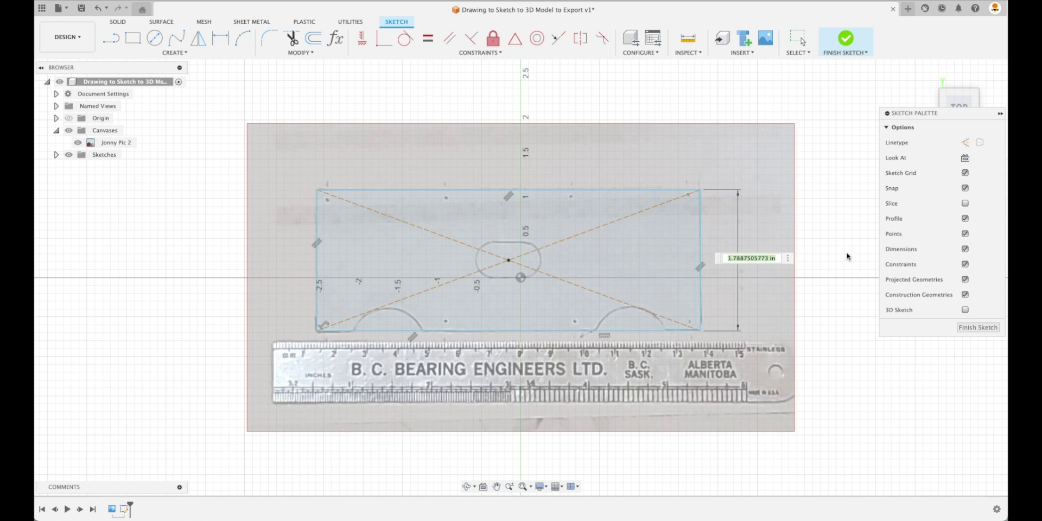
text(1.8)
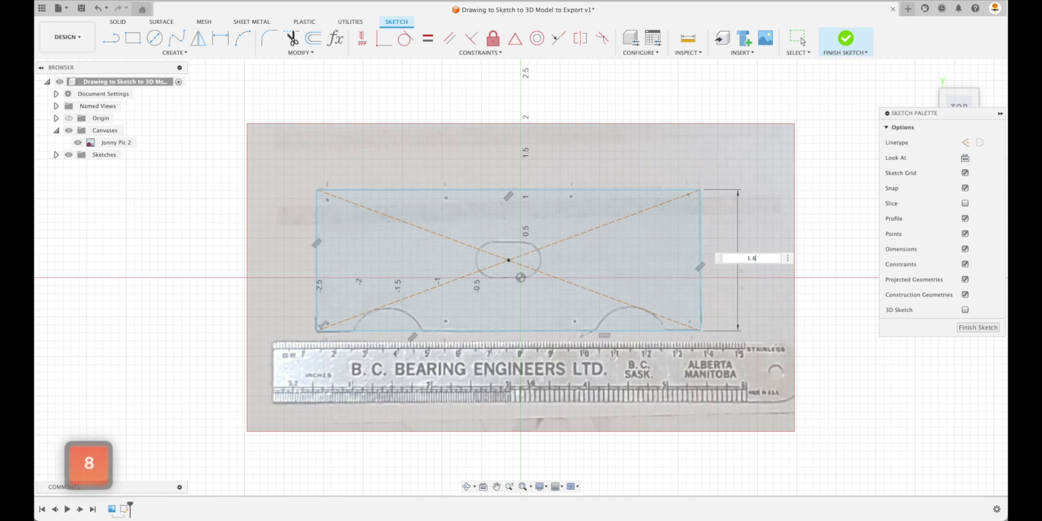
key(Return)
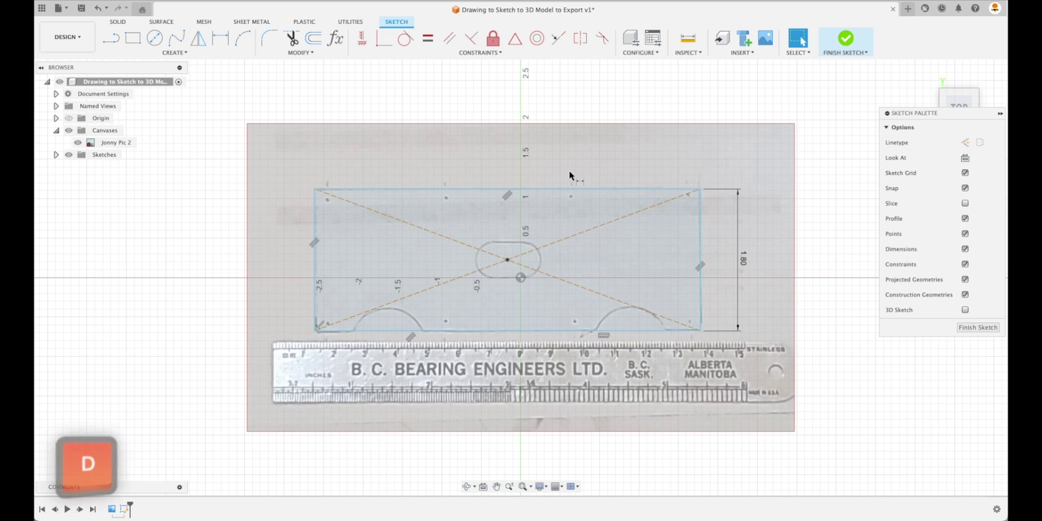
key(d)
click(556, 190)
click(539, 144)
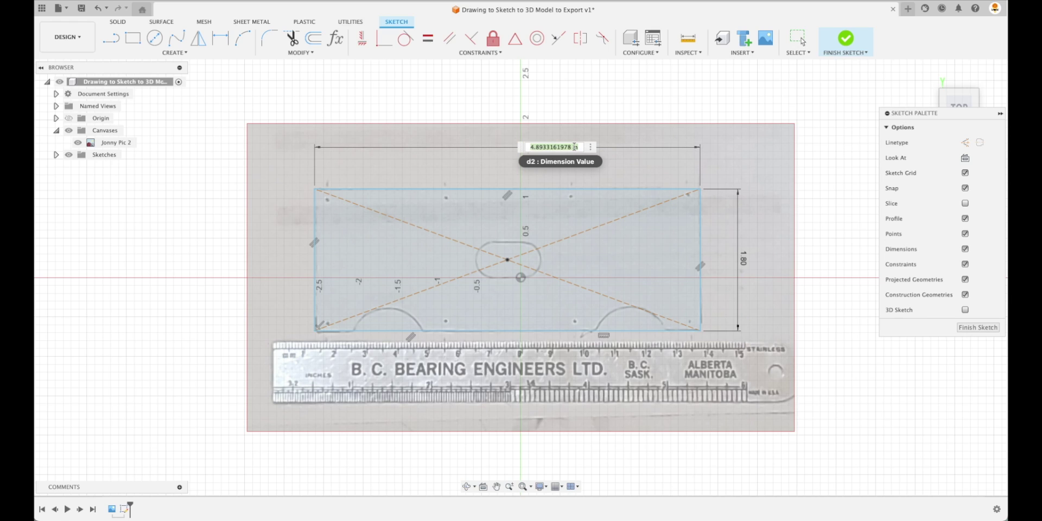
text(4.9)
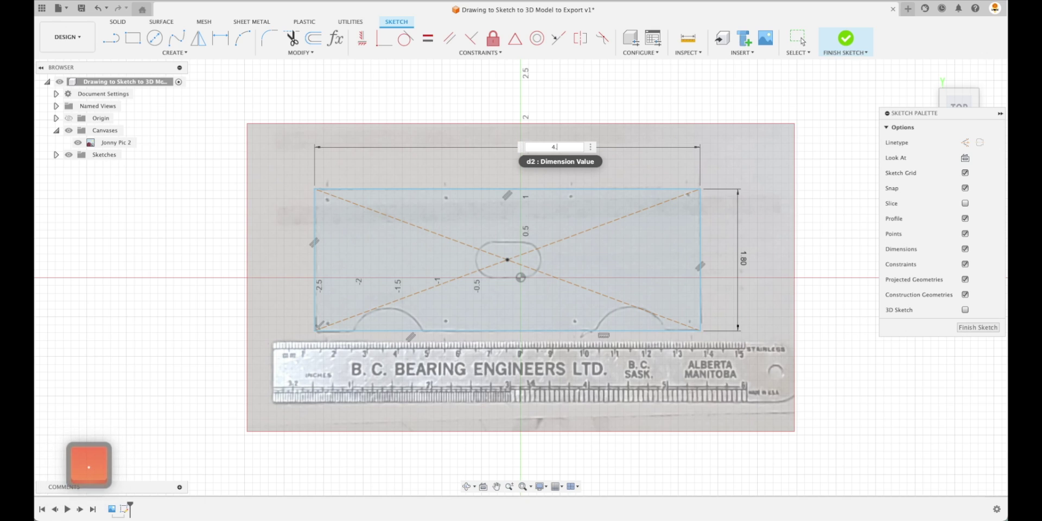
key(Return)
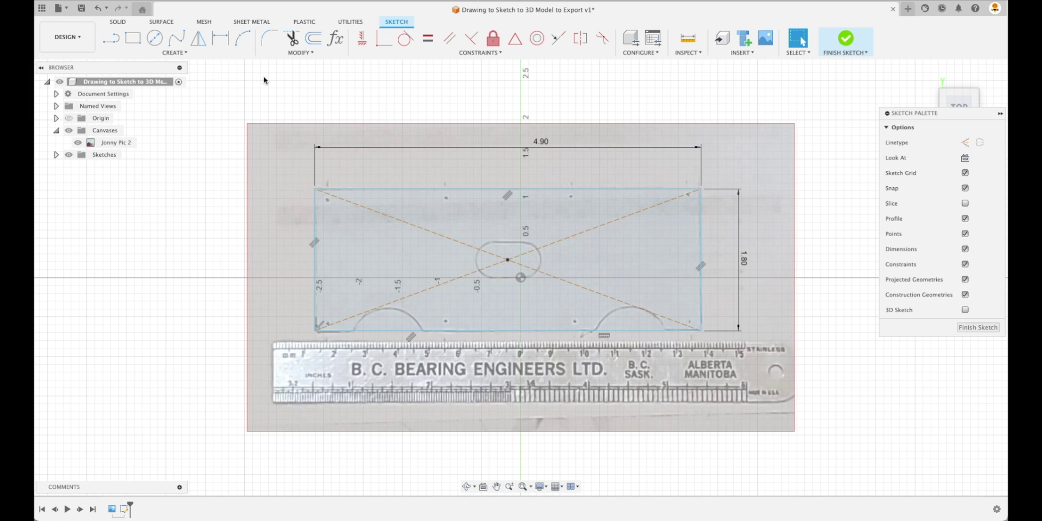
Draw a horizontal center-point slot from the rectangle's center with a 0.45 in width over the drawn slot outline.
click(187, 52)
mouse_move(162, 129)
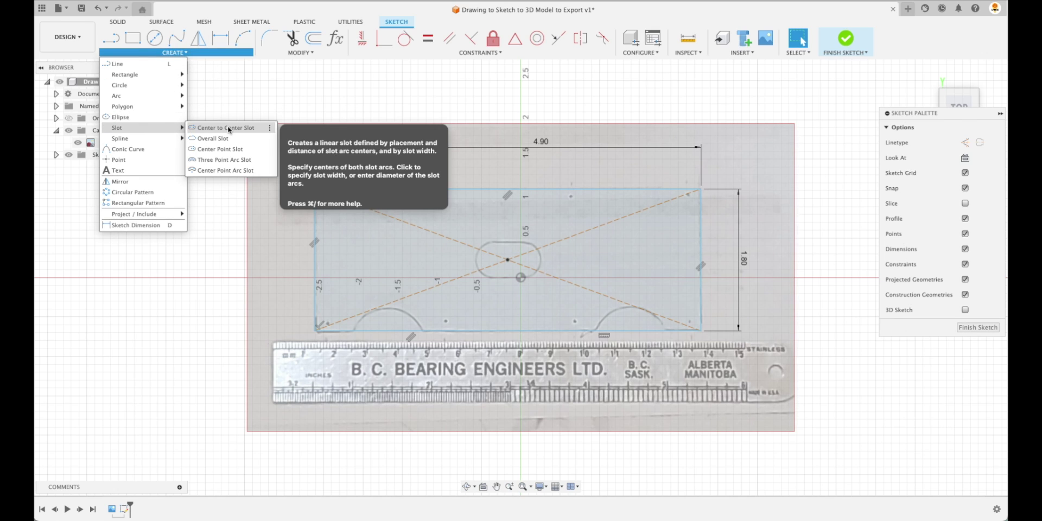
click(220, 148)
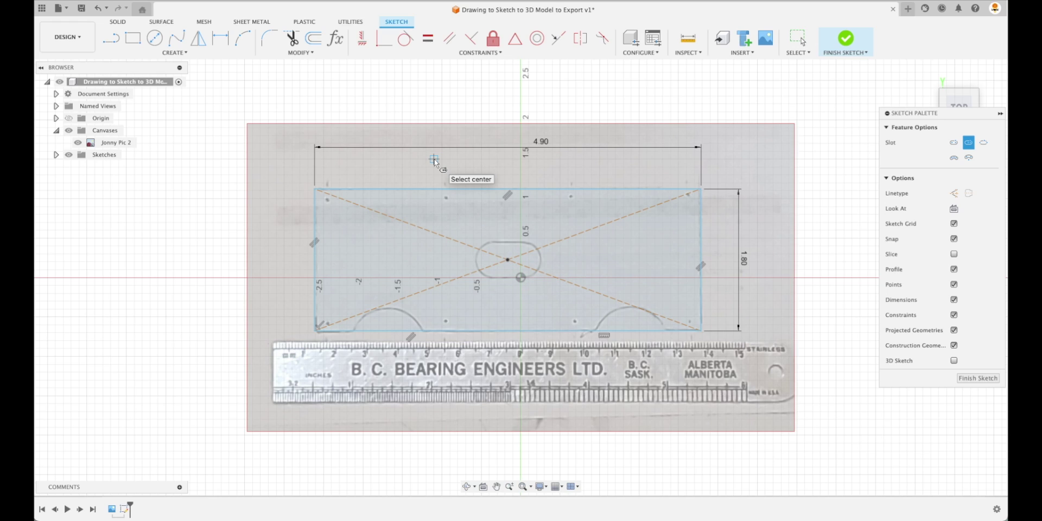
click(508, 260)
key(super)
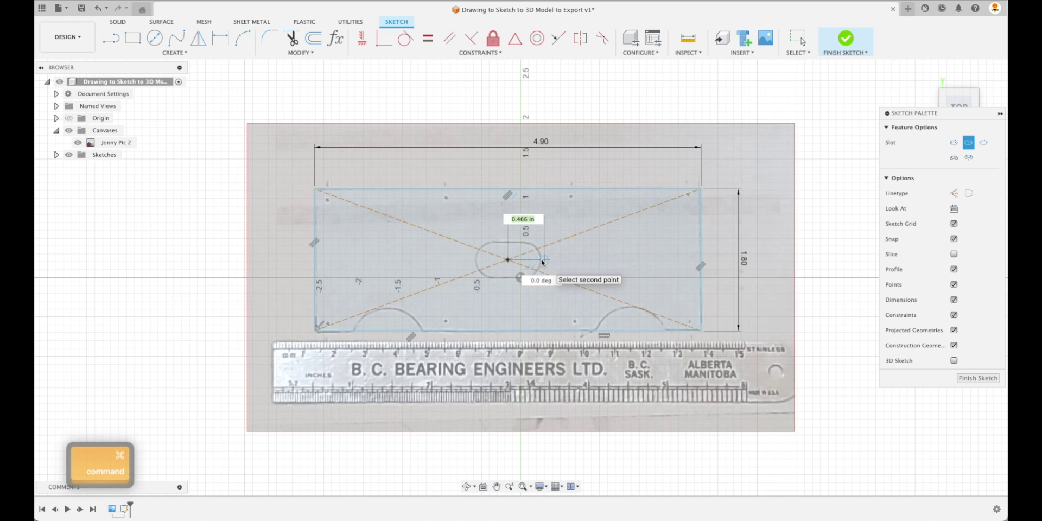
click(541, 260)
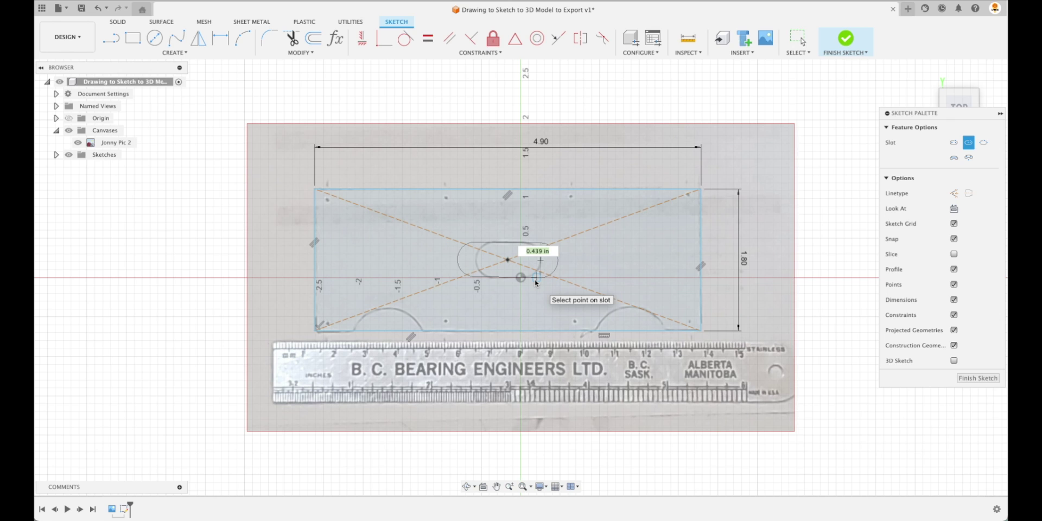
key(Return)
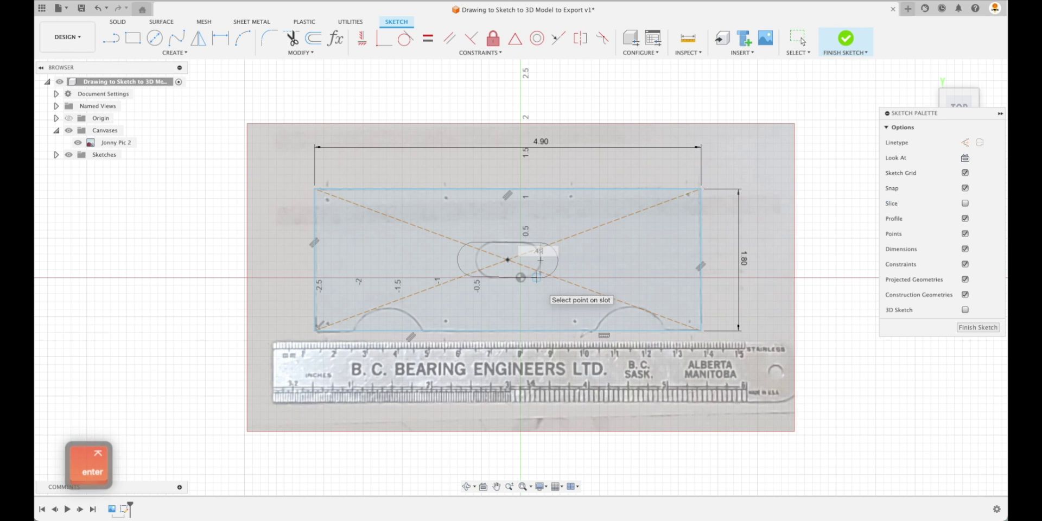
Try to shorten the slot by moving its right arc center inward, and undo the move.
scroll(532, 281, up, 3)
scroll(532, 280, up, 2)
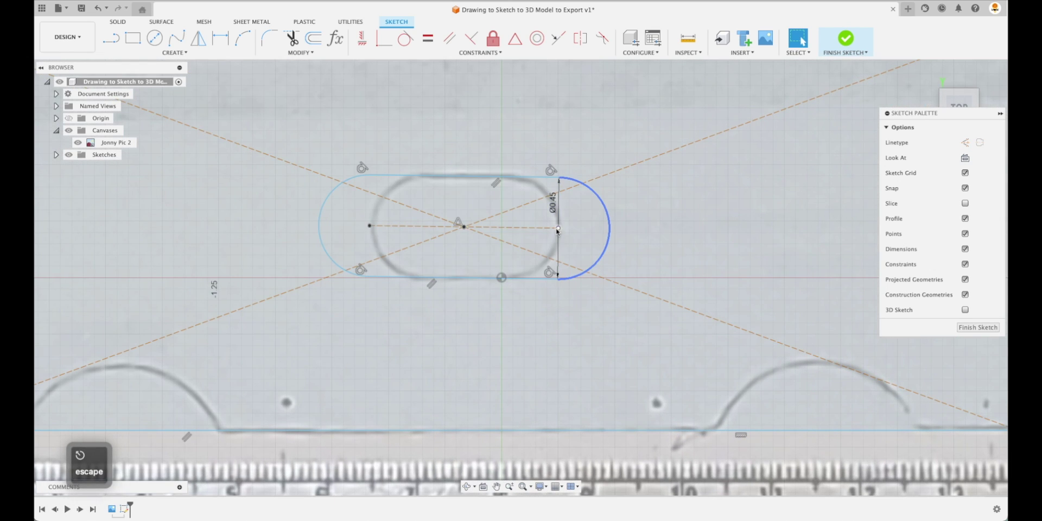
click(541, 229)
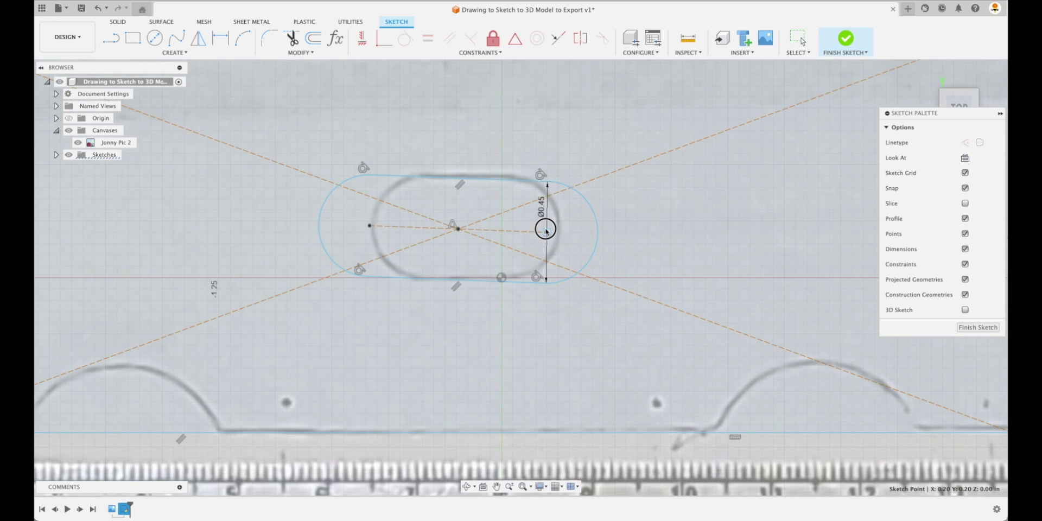
key(super+z)
scroll(583, 233, down, 3)
scroll(584, 233, down, 2)
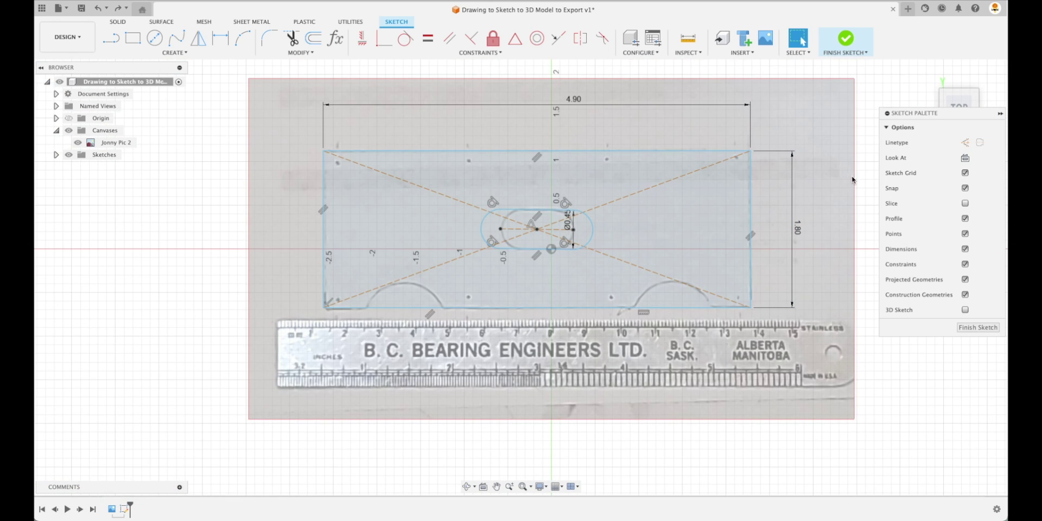
Apply a Fix constraint to all four sides of the plate rectangle.
scroll(806, 190, down, 1)
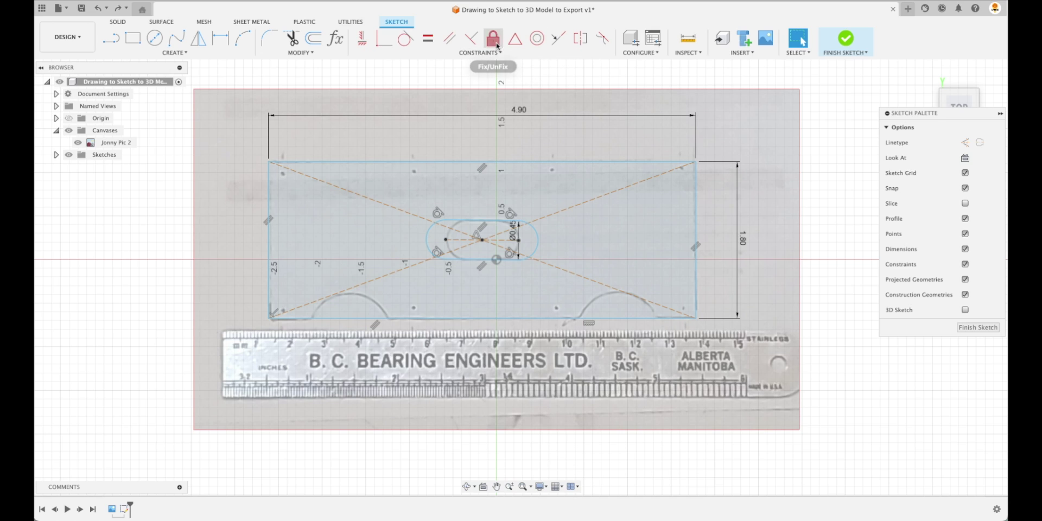
click(496, 45)
click(524, 163)
click(696, 201)
click(629, 317)
click(268, 266)
key(Return)
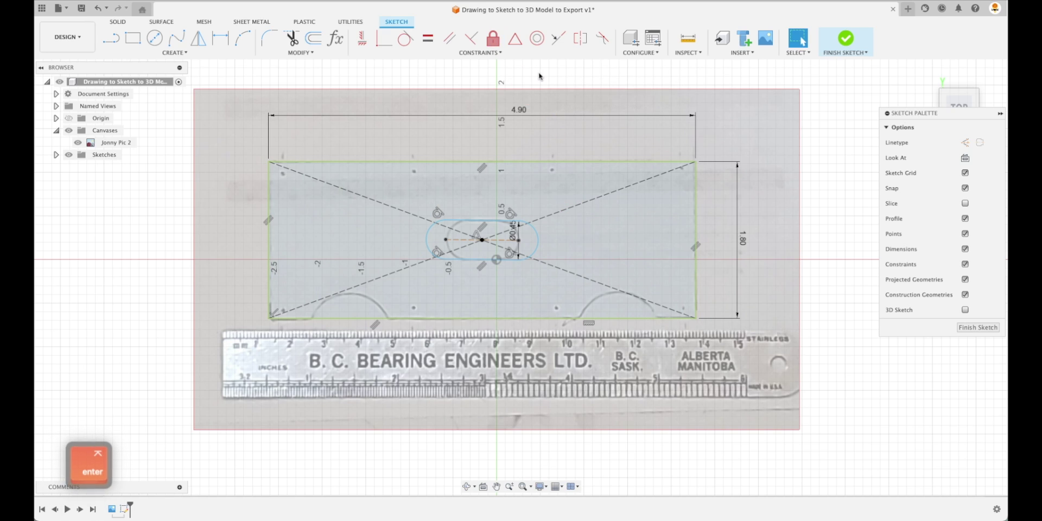
Shorten the slot by moving its left arc center inward and constrain its upper straight edge to horizontal.
click(428, 238)
drag(445, 240, 462, 242)
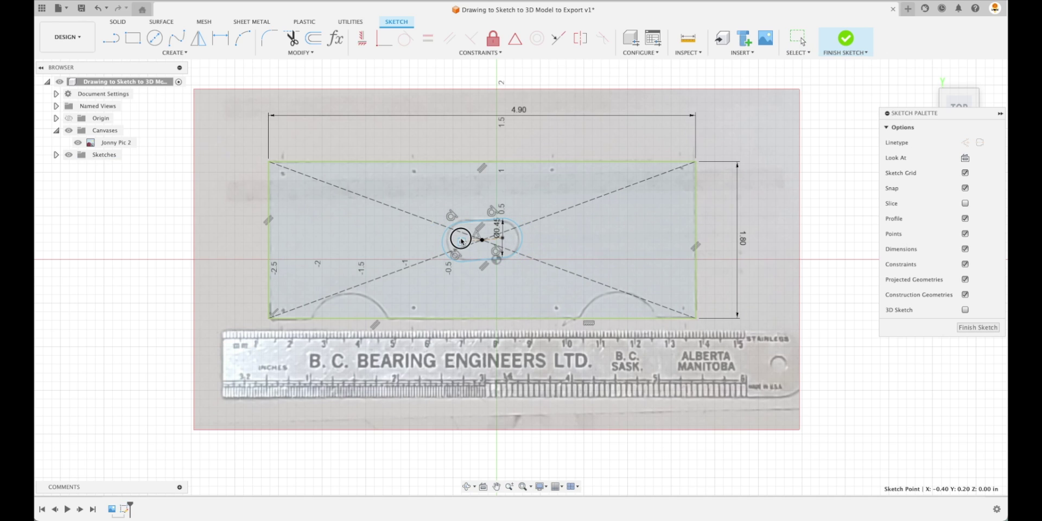
scroll(462, 243, up, 3)
key(Escape)
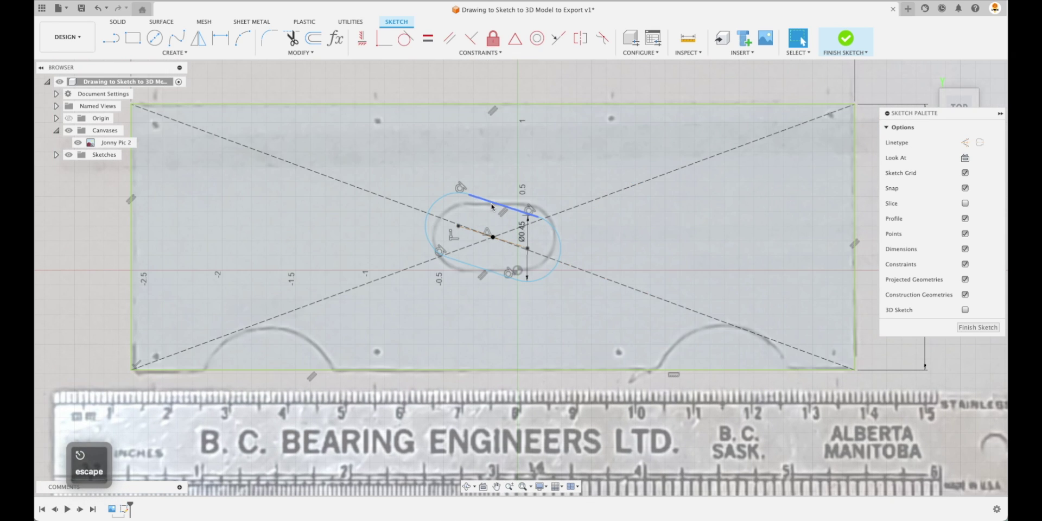
click(362, 39)
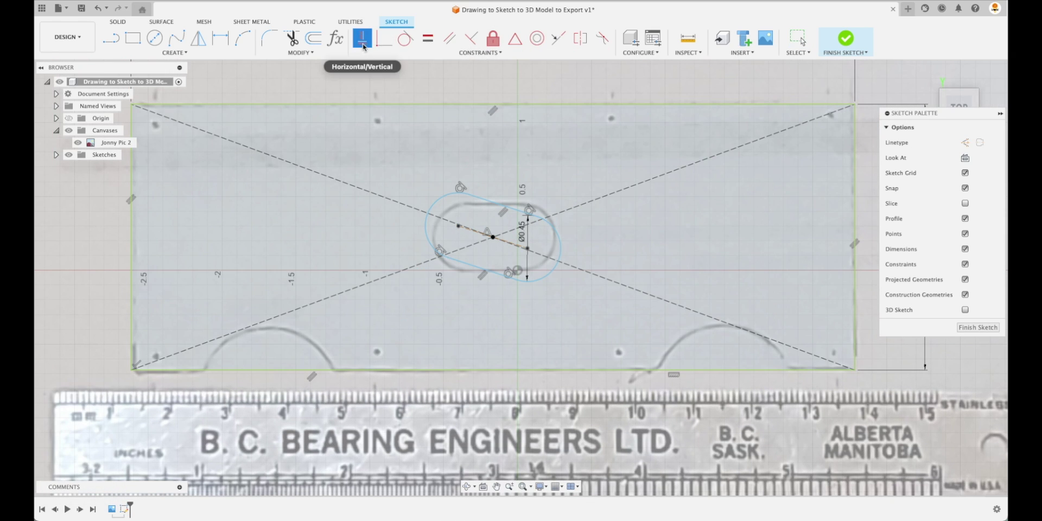
click(484, 203)
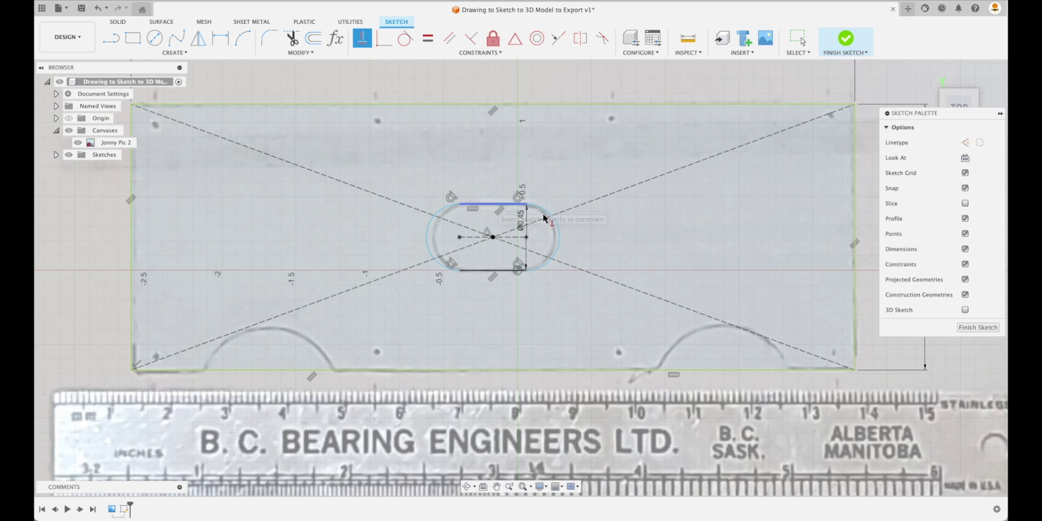
key(Escape)
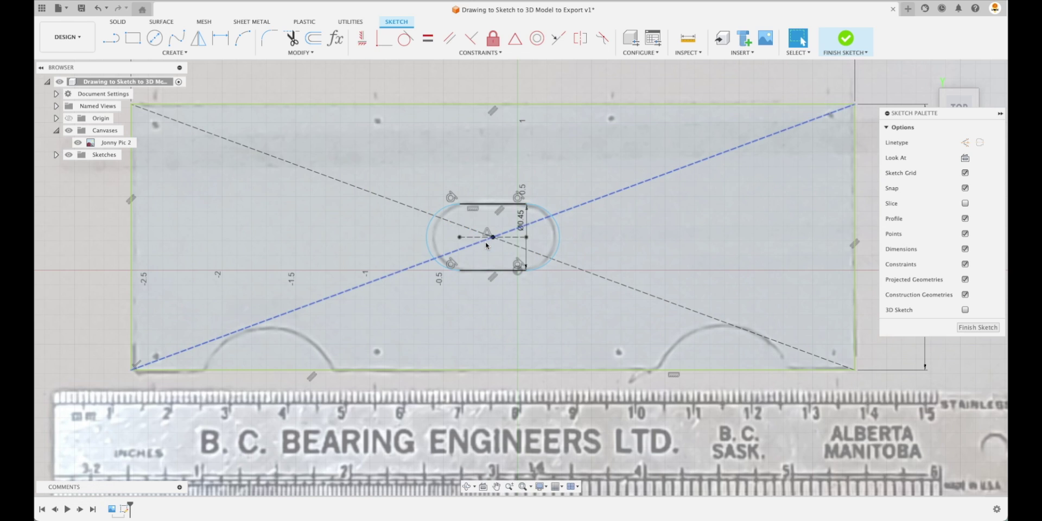
Dimension the distance between the slot's two arc centers as 0.425 in.
key(d)
click(471, 238)
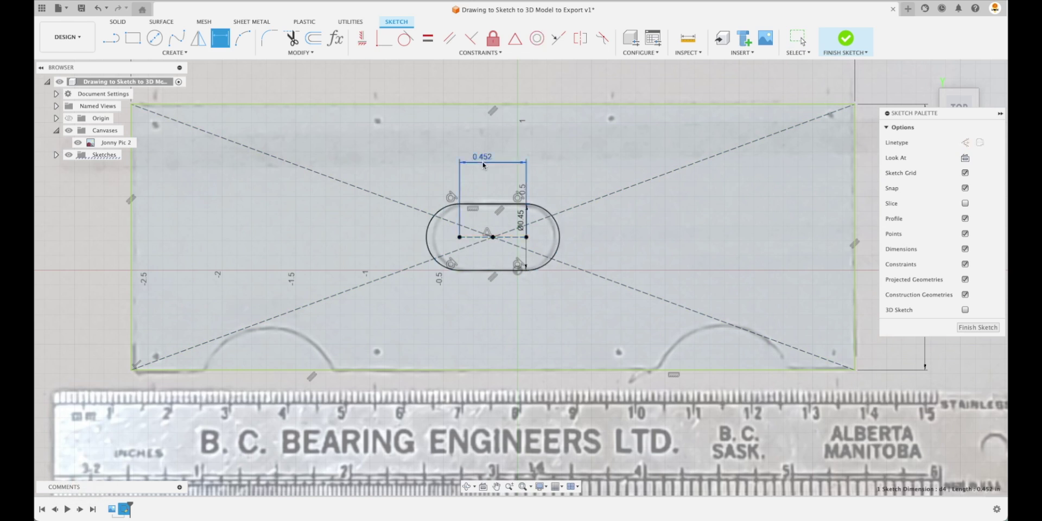
click(496, 162)
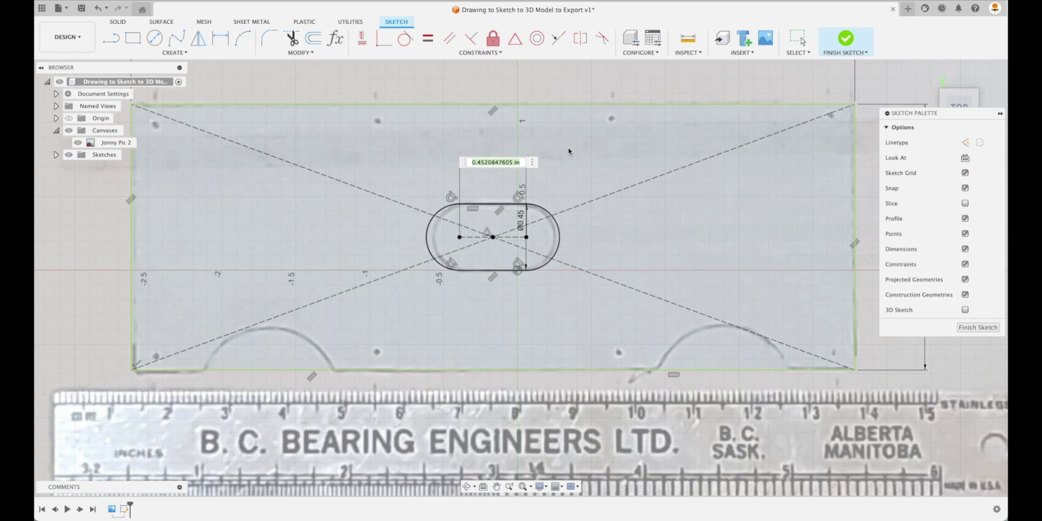
text(.425)
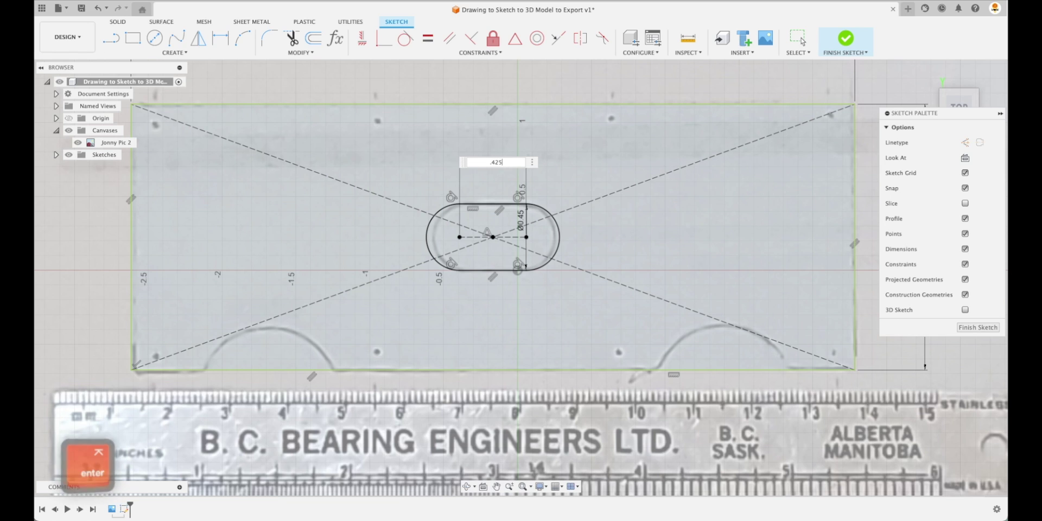
key(Return)
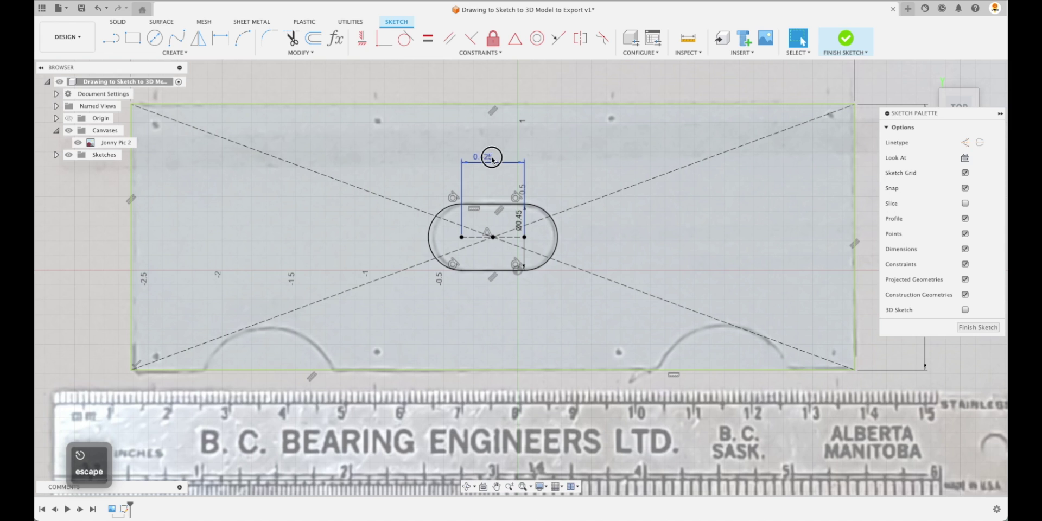
Change the slot's center-to-center distance to 0.4 in.
double_click(486, 156)
text(.4)
key(Return)
scroll(522, 164, down, 4)
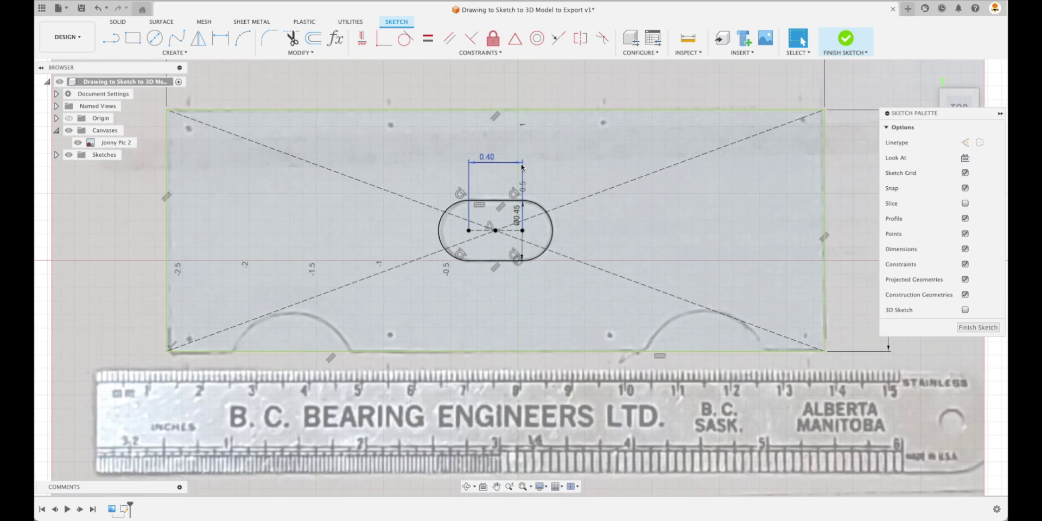
key(Escape)
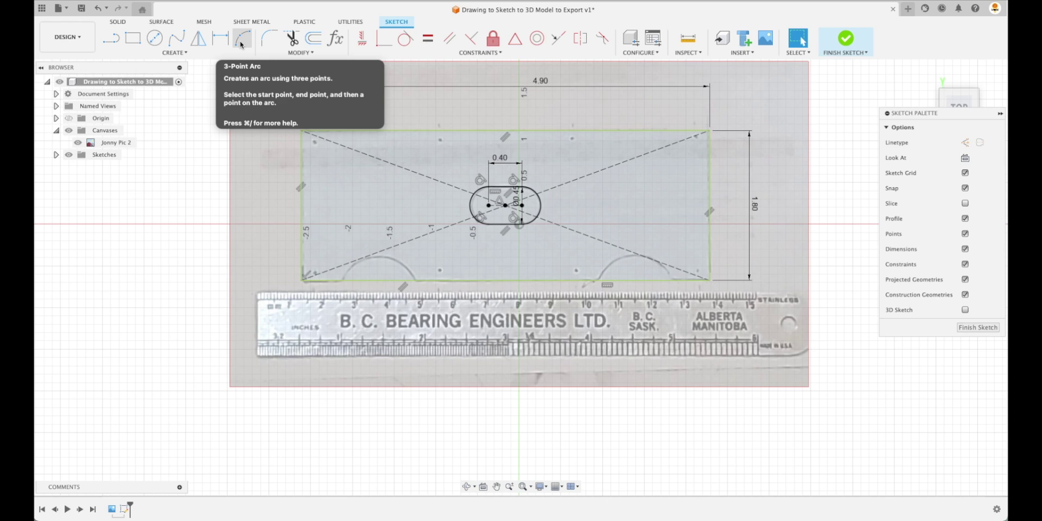
Draw a circle about 0.92 in in diameter at the plate's lower-left arched cutout, adjusting its center and size to match the drawn arc.
click(154, 39)
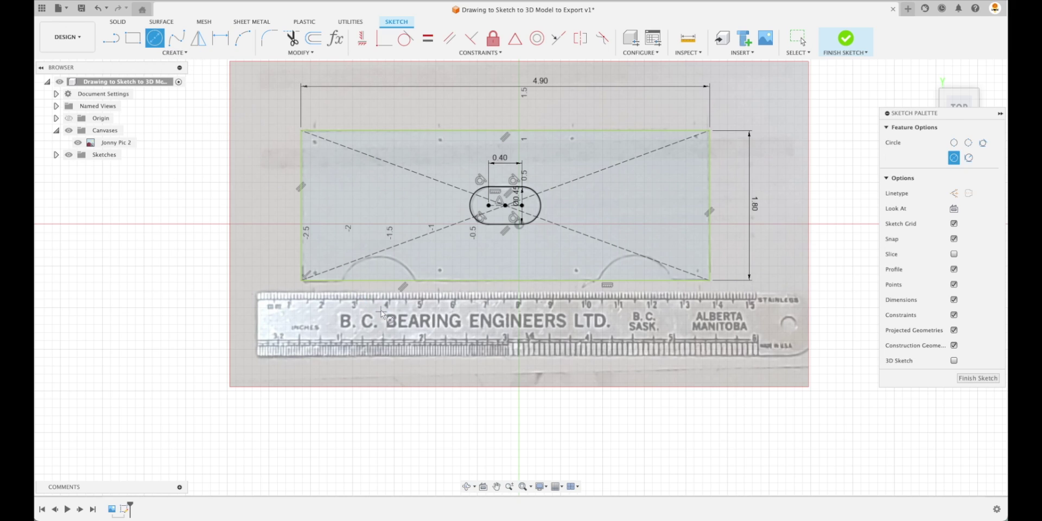
click(386, 280)
key(Escape)
scroll(395, 303, up, 2)
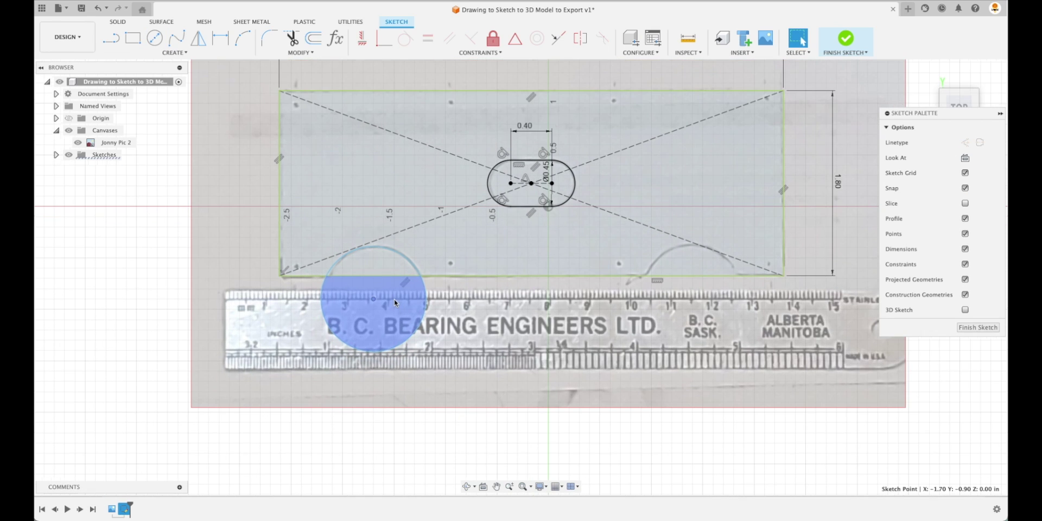
click(372, 298)
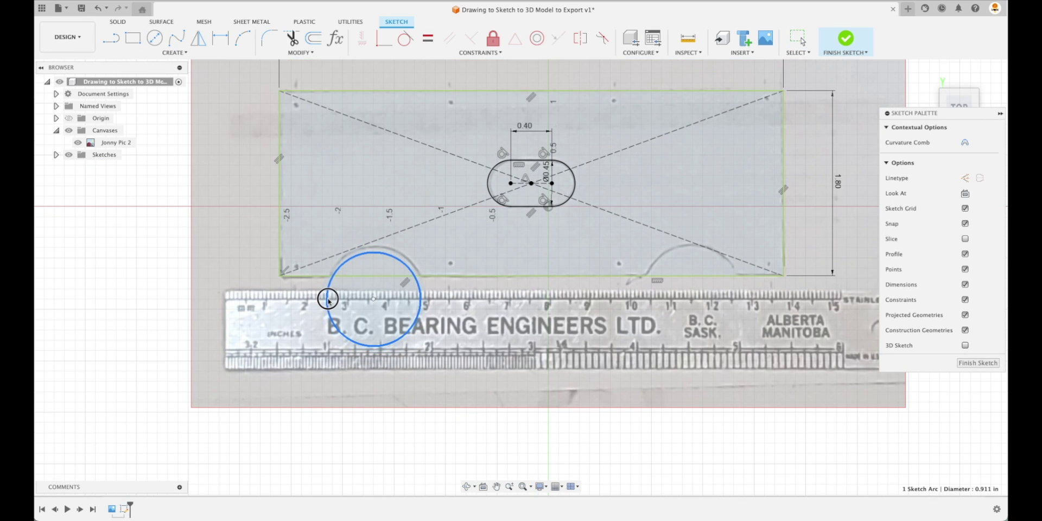
key(Escape)
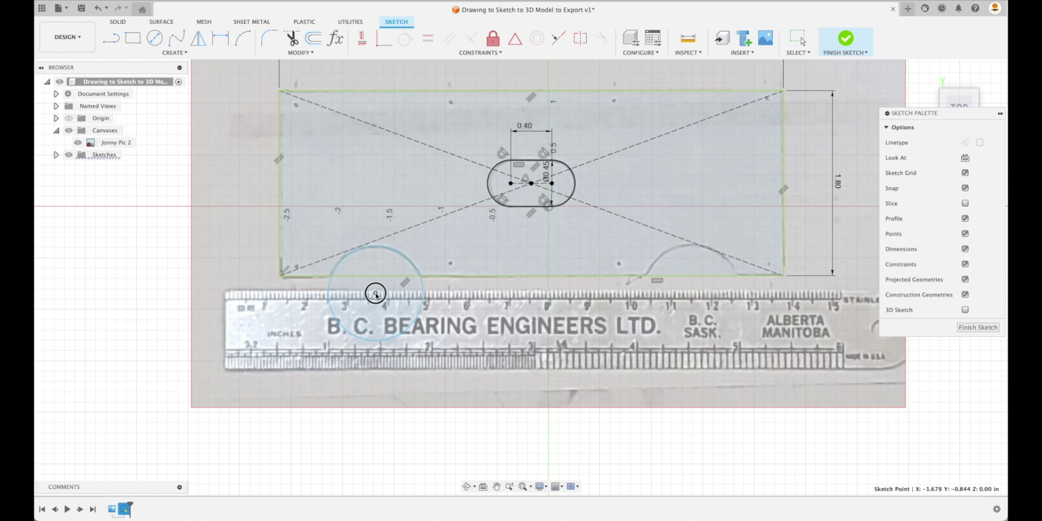
Dimension the cutout circle's diameter to 0.925 in.
key(d)
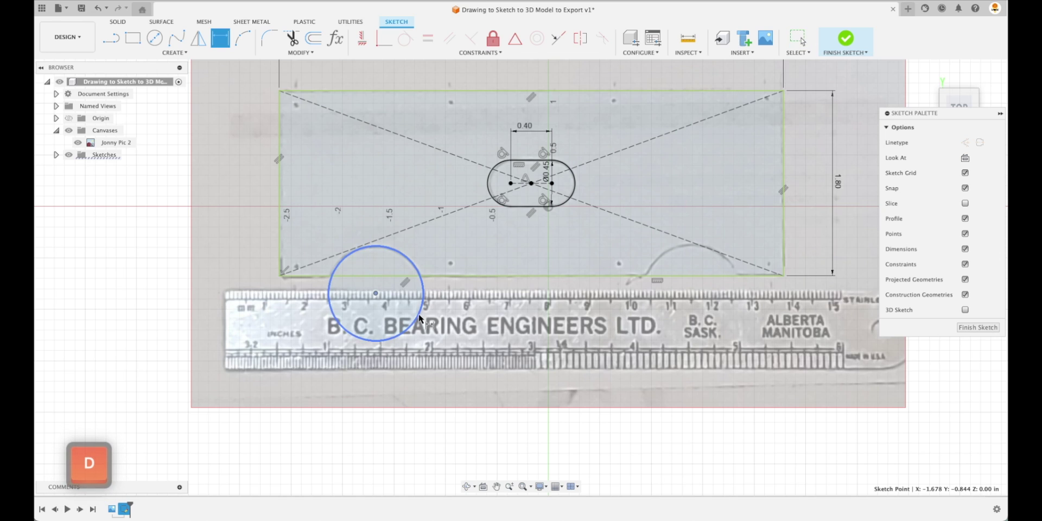
click(396, 334)
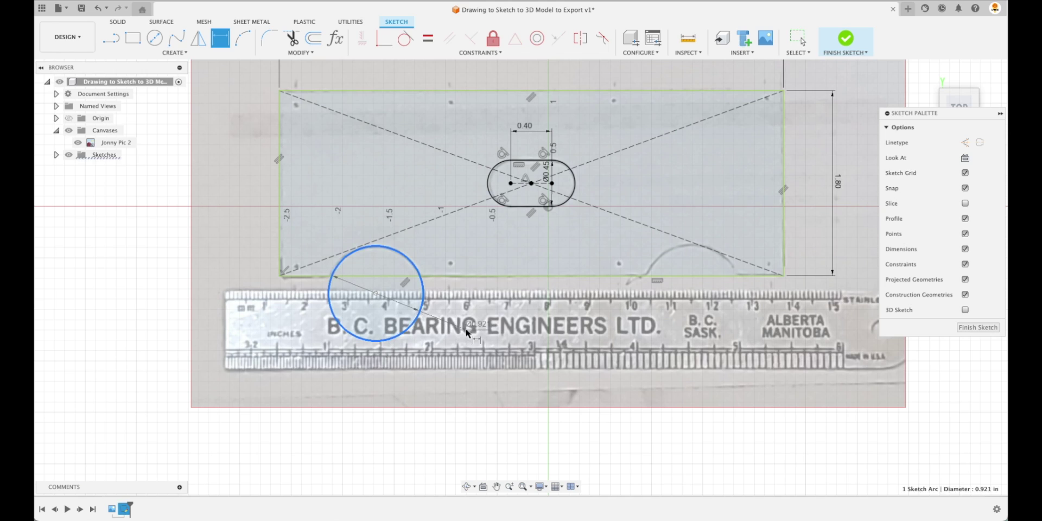
click(523, 345)
text(.925)
key(Return)
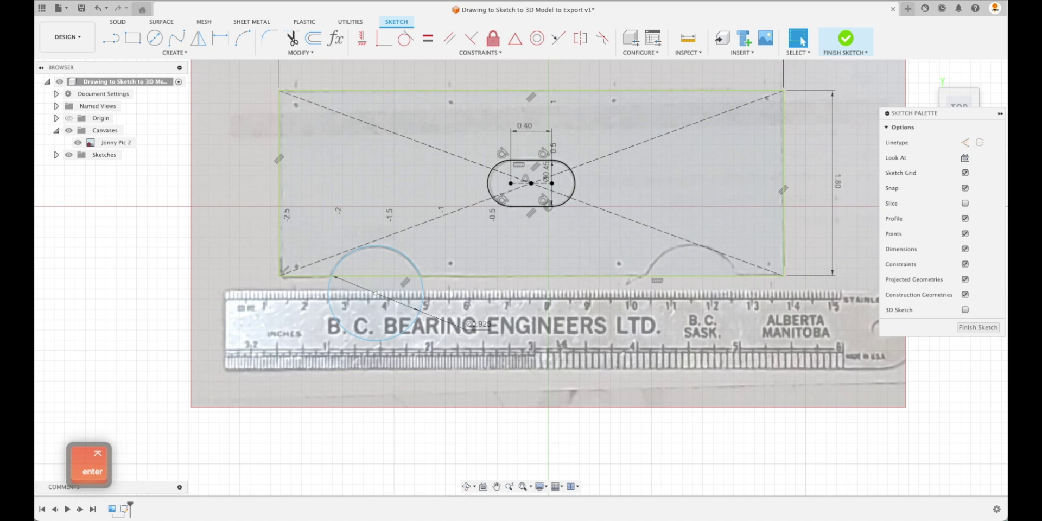
Dimension the horizontal distance between the cutout circle's center and the slot's center as 1.5 in.
key(Escape)
click(377, 297)
key(Escape)
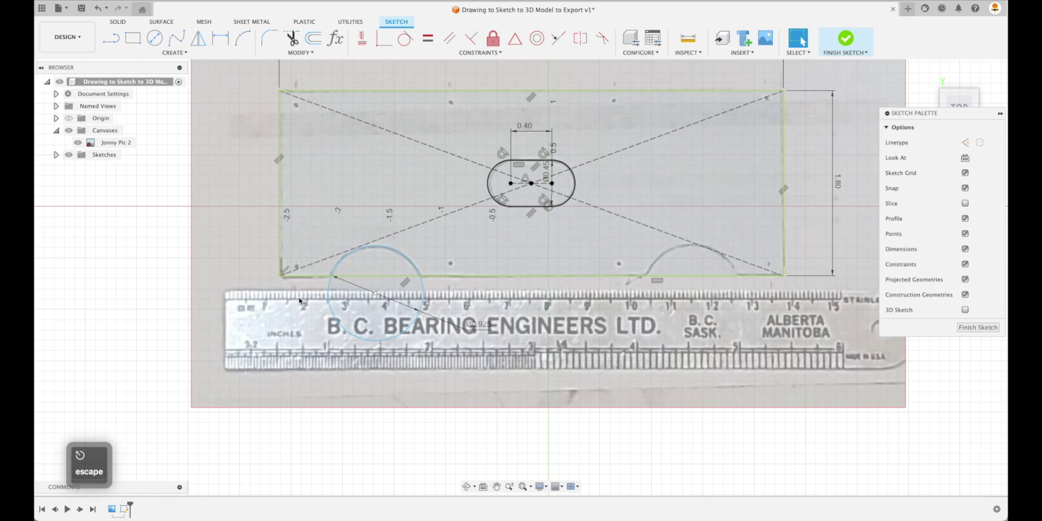
key(d)
click(375, 294)
click(531, 183)
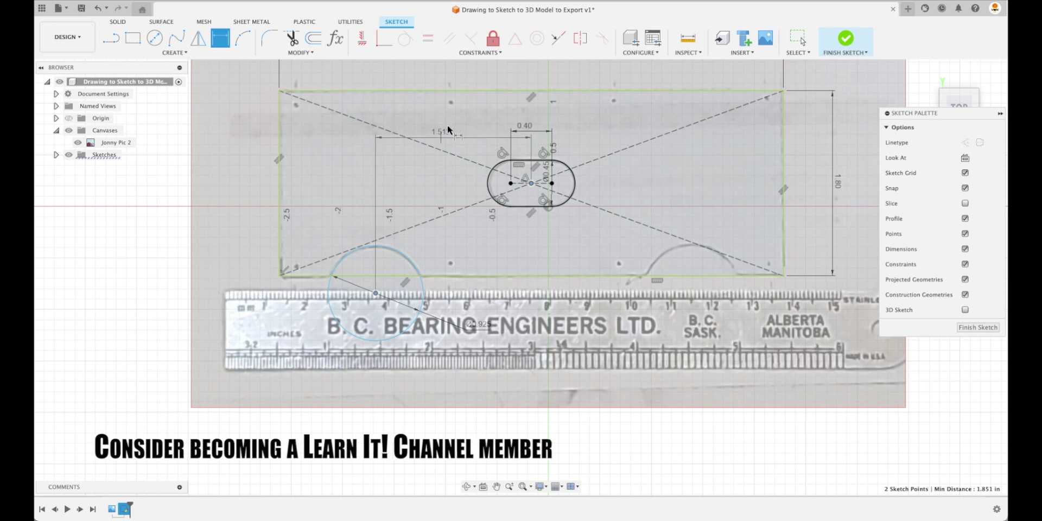
click(454, 126)
text(1.5)
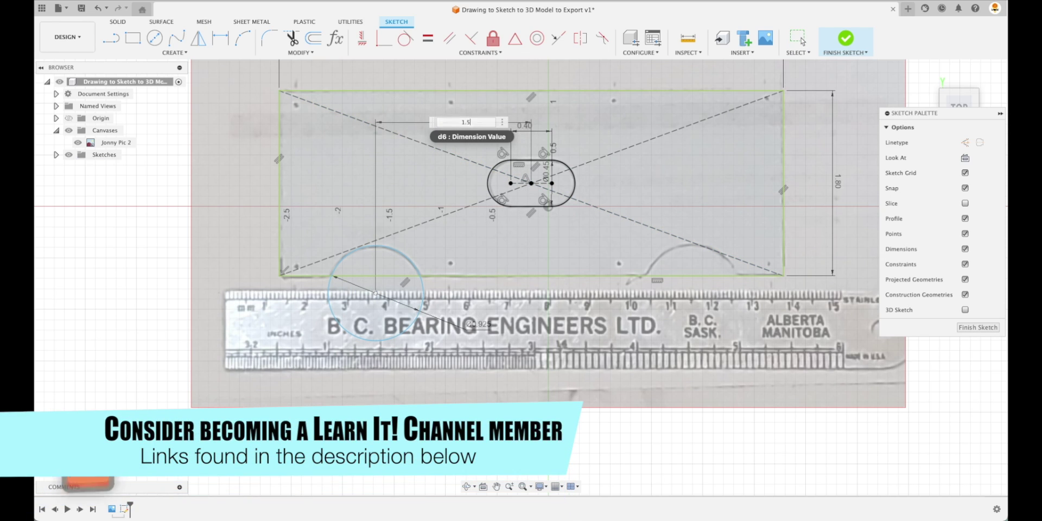
key(Return)
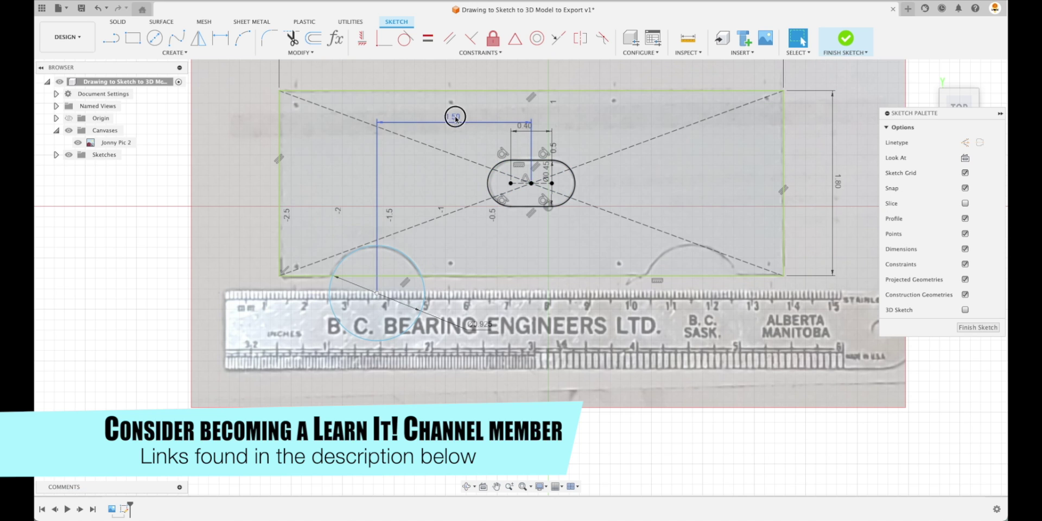
Change the horizontal distance from the cutout circle's center to the slot's center to 1.525 in.
double_click(453, 117)
text(1.525)
key(Return)
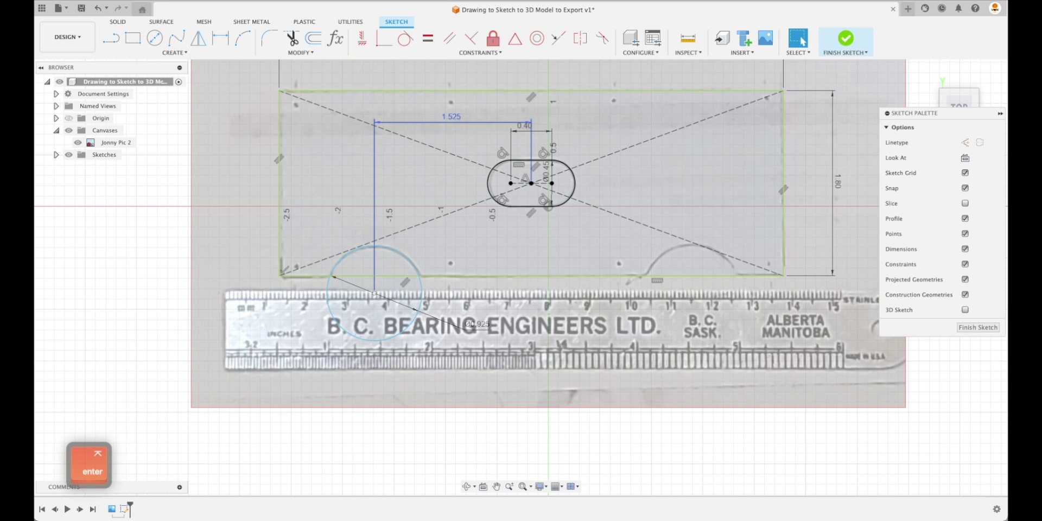
Dimension the vertical distance between the cutout circle's center and the slot's center as 1.07 in.
key(d)
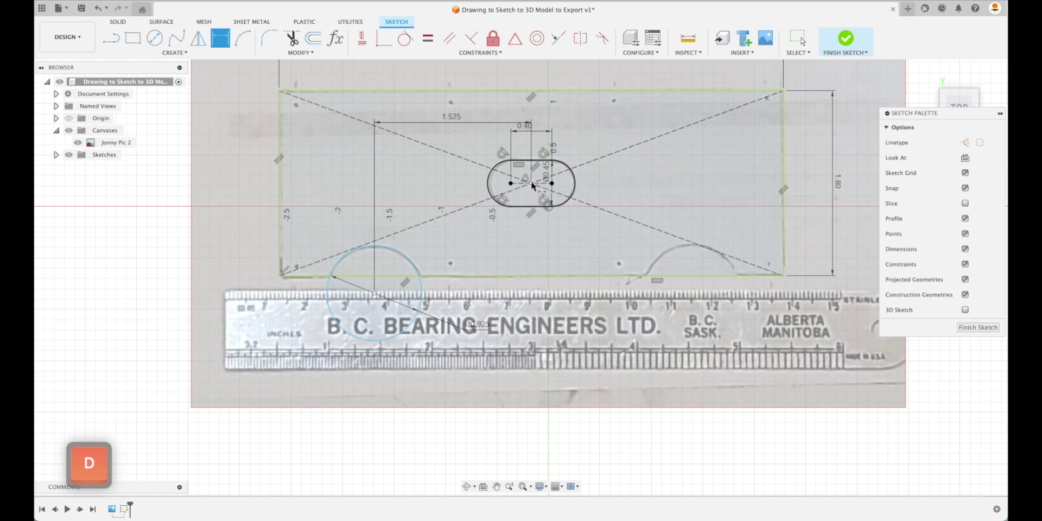
click(374, 293)
click(531, 183)
click(569, 227)
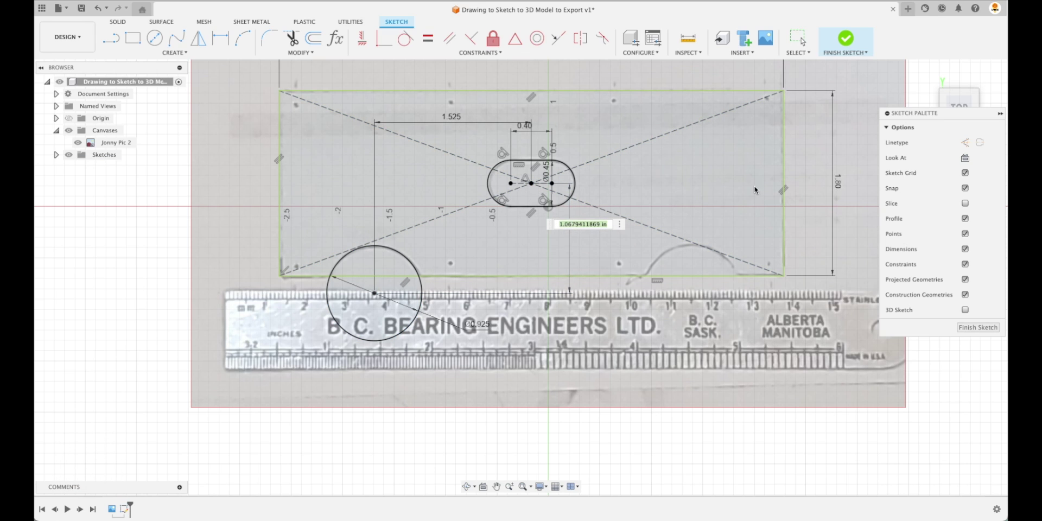
text(1.07)
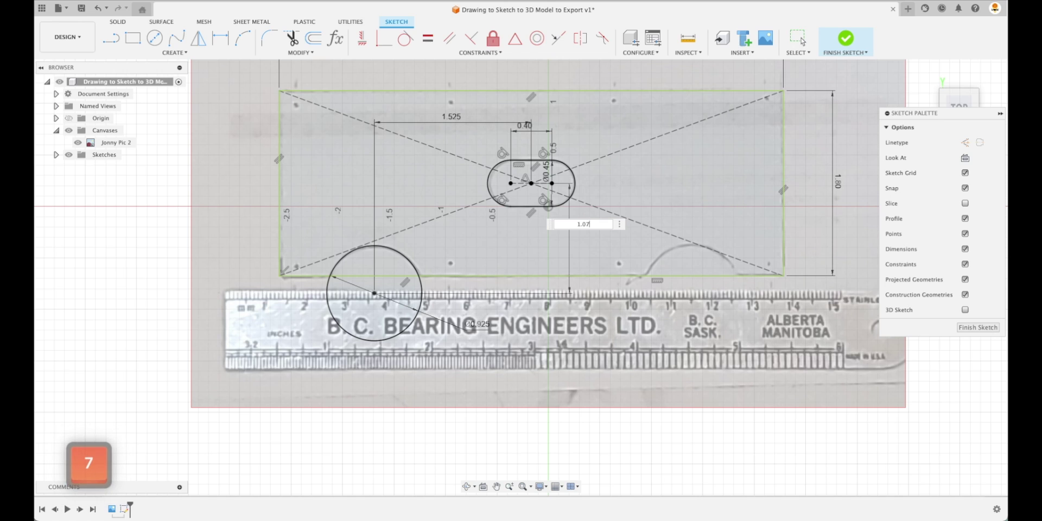
key(Return)
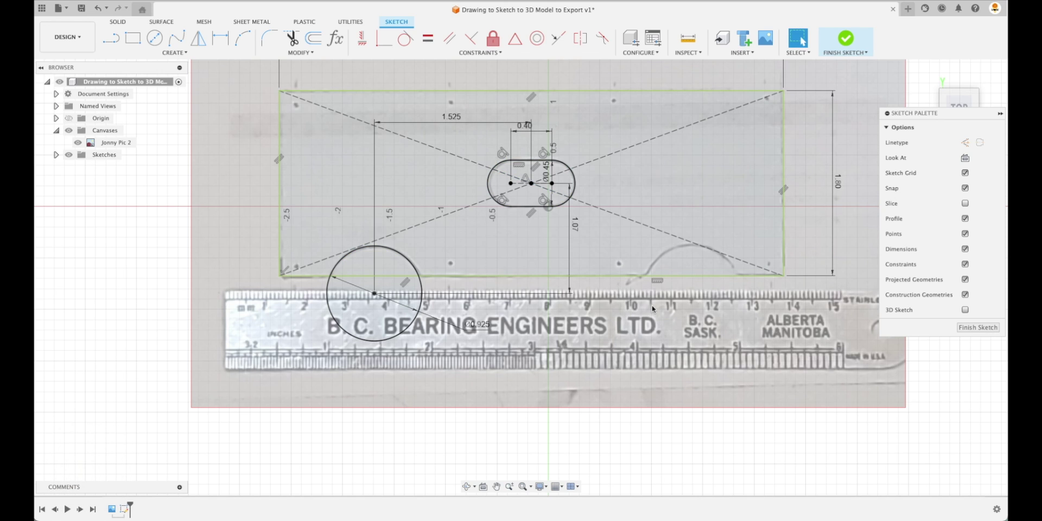
Draw a vertical line from the slot's center to the midpoint of the plate's lower edge and convert it to construction geometry.
key(Escape)
key(l)
click(531, 184)
click(531, 276)
key(Escape)
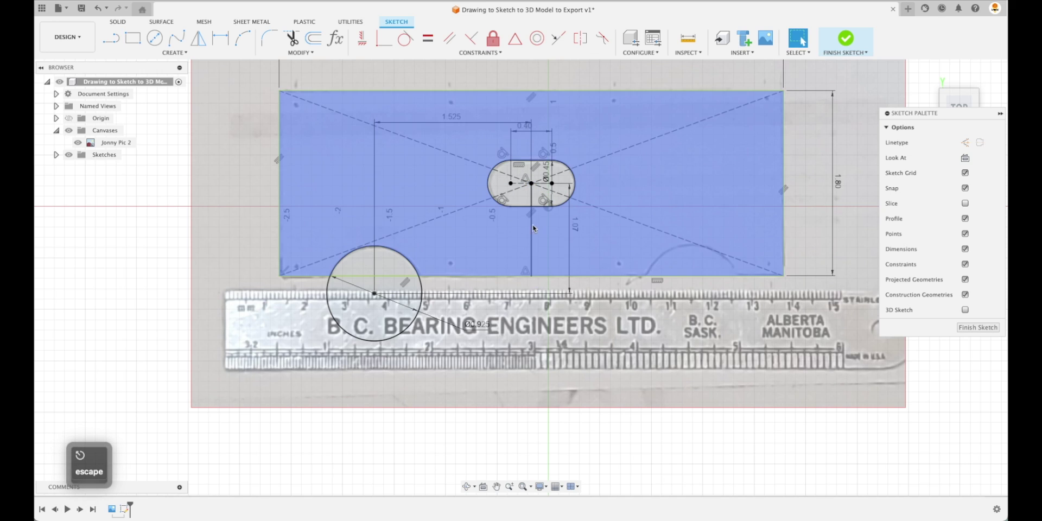
click(532, 233)
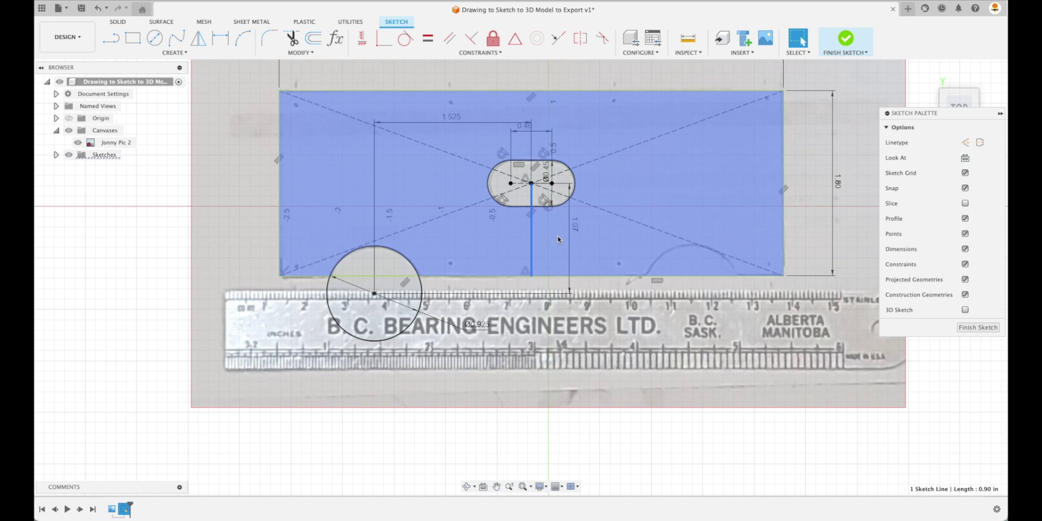
key(x)
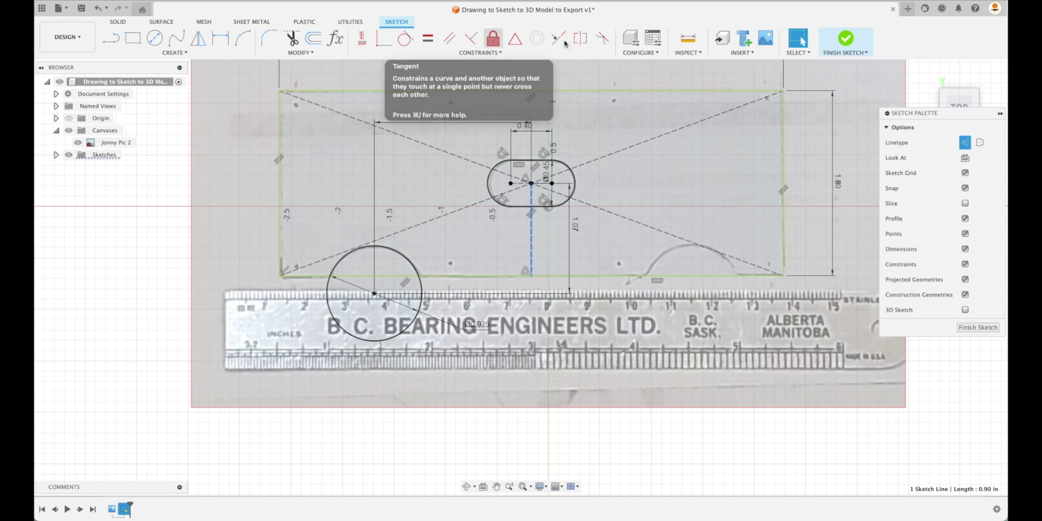
Mirror the cutout circle across the vertical construction line to form the second arched cutout.
click(199, 38)
click(422, 289)
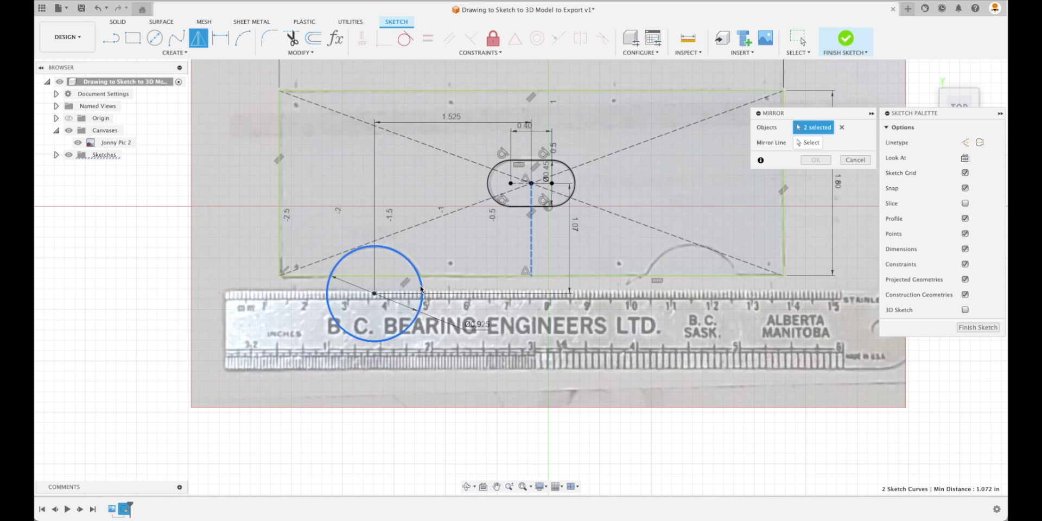
click(807, 145)
click(532, 241)
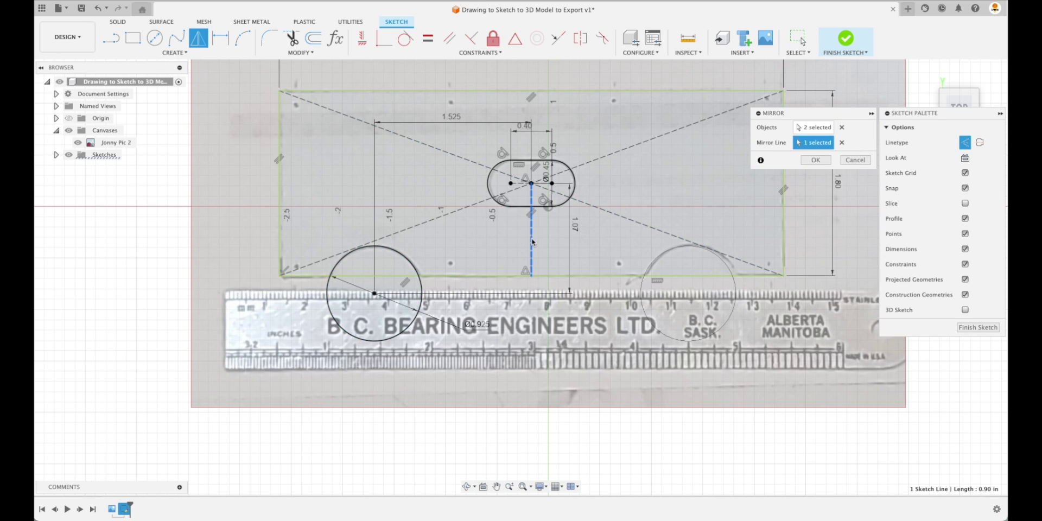
click(816, 160)
key(Escape)
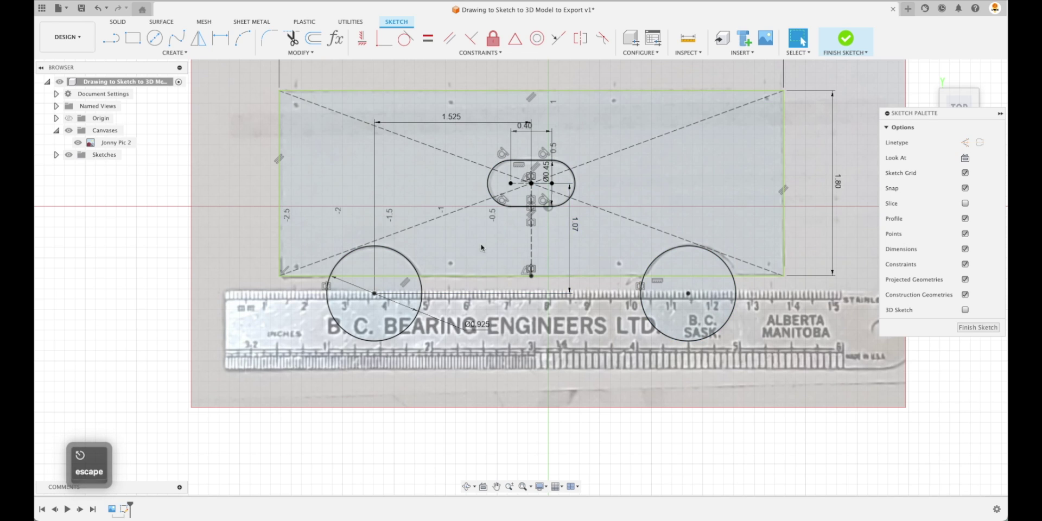
Set the horizontal distance from the original cutout circle's center to the slot's center to 1.55 in.
double_click(454, 120)
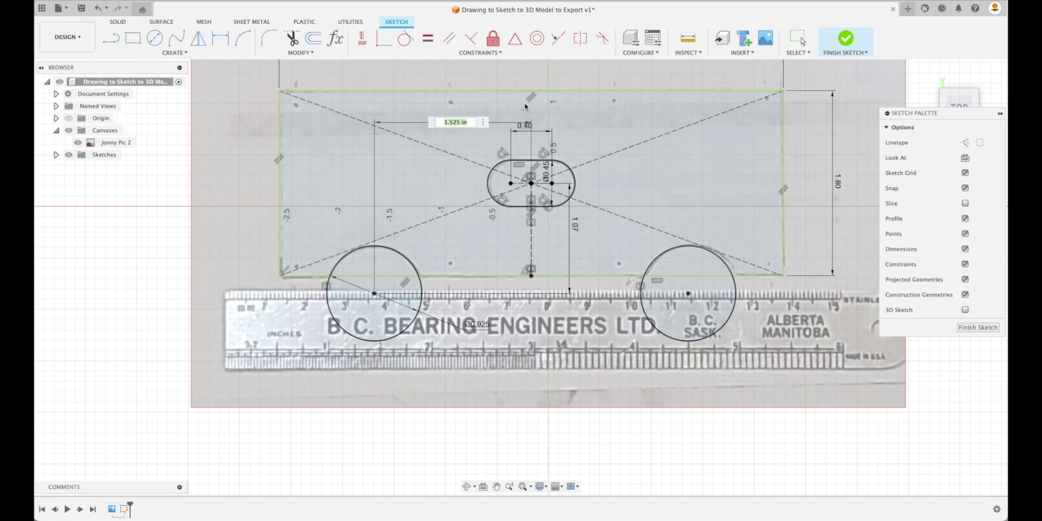
text(1.55)
key(Return)
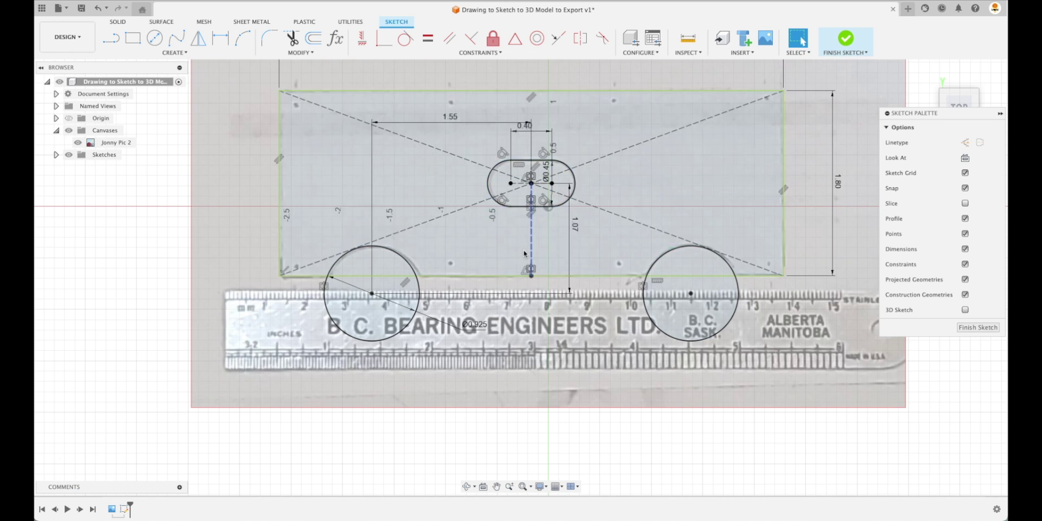
Set the horizontal distance from the original cutout circle's center to the slot's center to 1.54 in.
double_click(452, 126)
text(1.54)
key(Return)
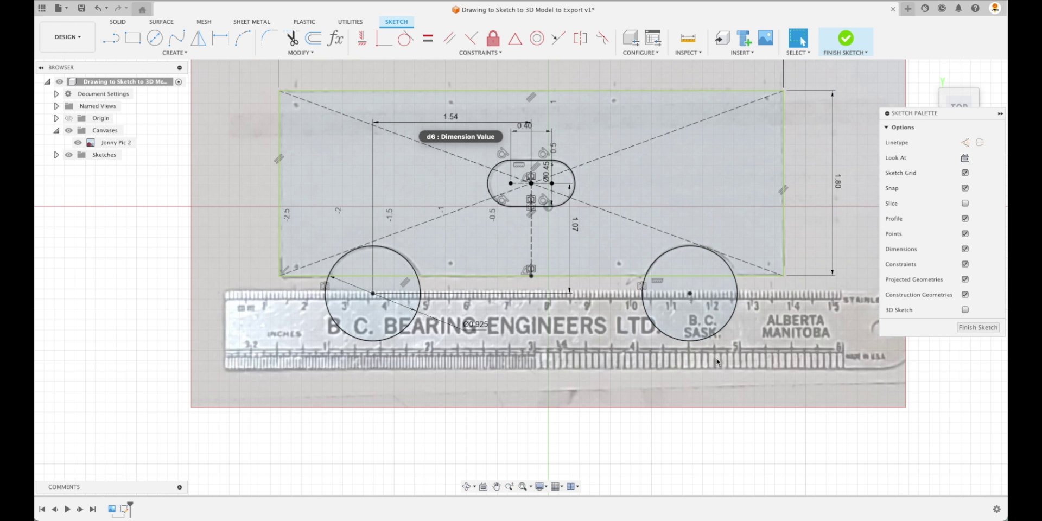
Finish the sketch and hide the Jonny Pic 2 canvas.
click(978, 327)
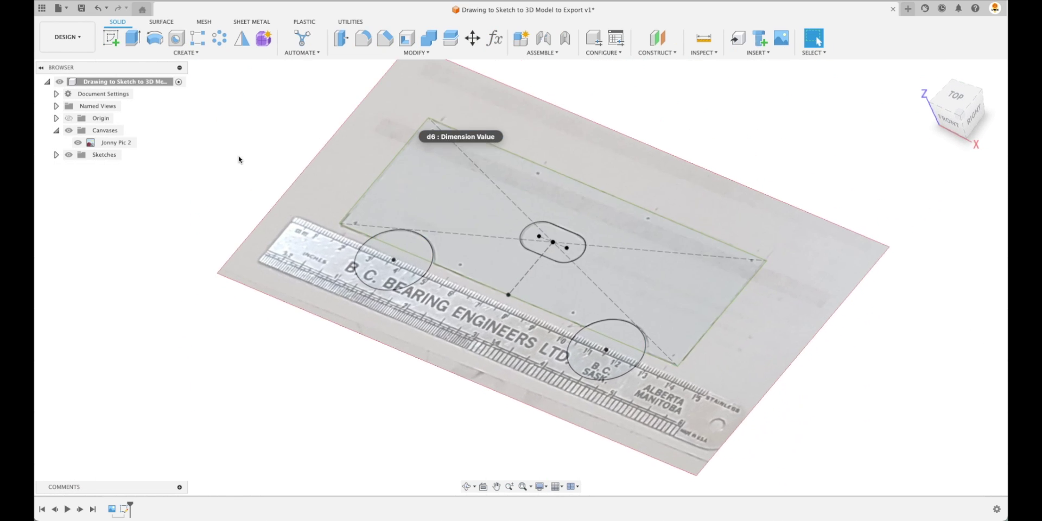
click(81, 144)
click(78, 143)
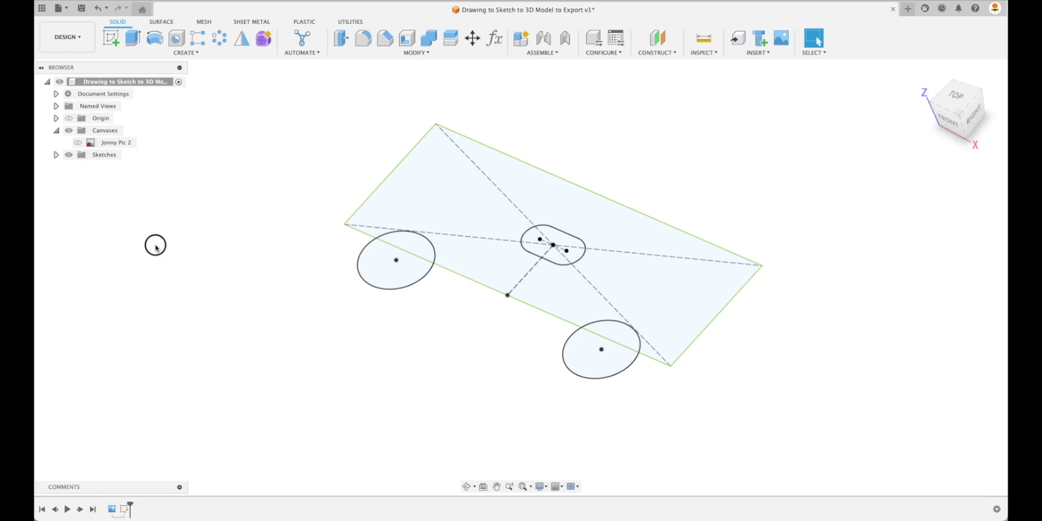
Extrude the plate profile, excluding the slot and both arched cutouts, by -0.20 in as a new body.
shift+middle_drag(157, 262, 506, 261)
shift+middle_drag(555, 219, 668, 212)
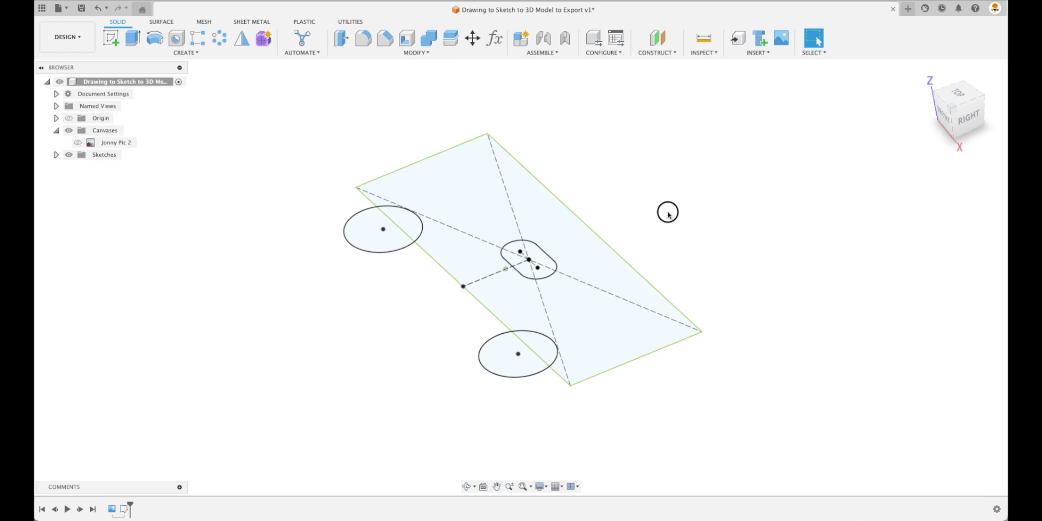
click(132, 38)
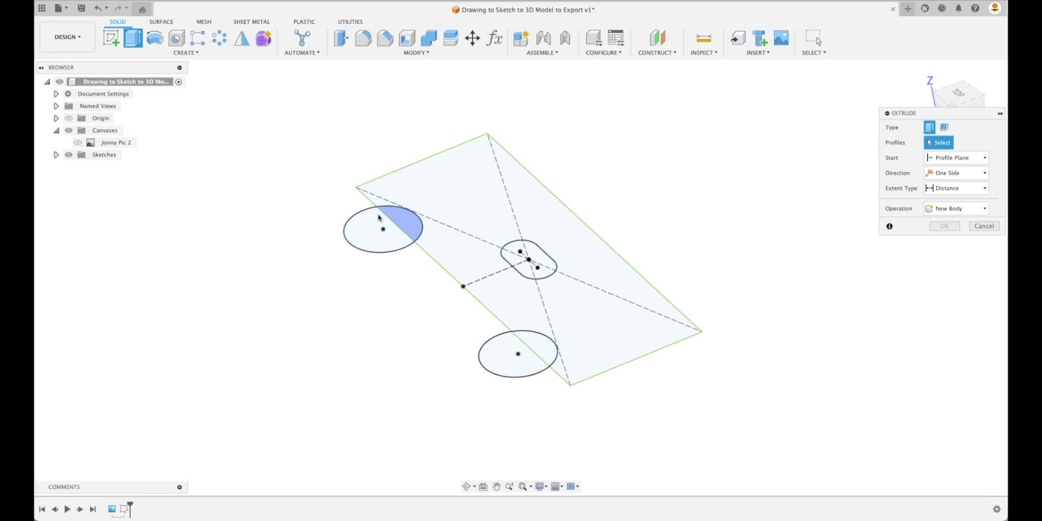
click(497, 201)
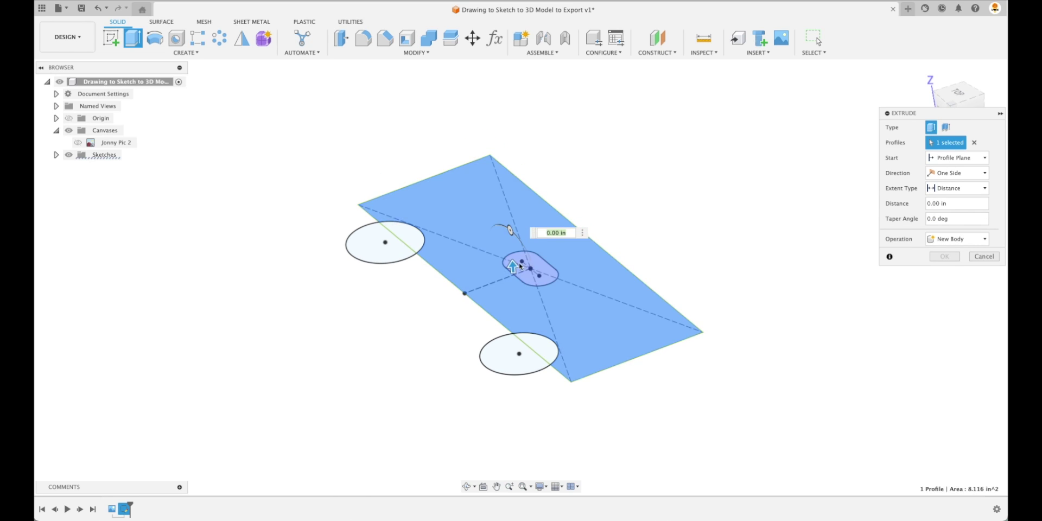
drag(512, 266, 515, 280)
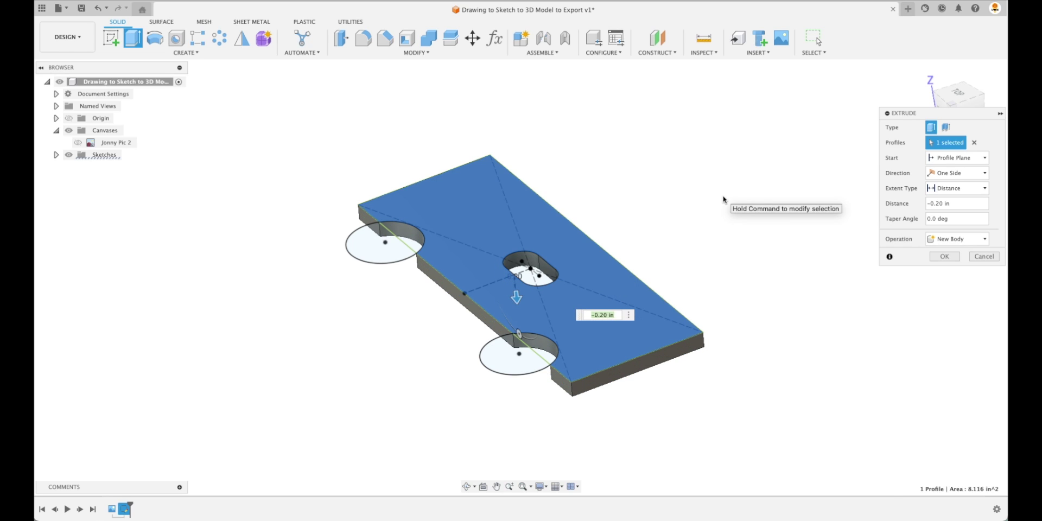
key(Return)
key(Return)
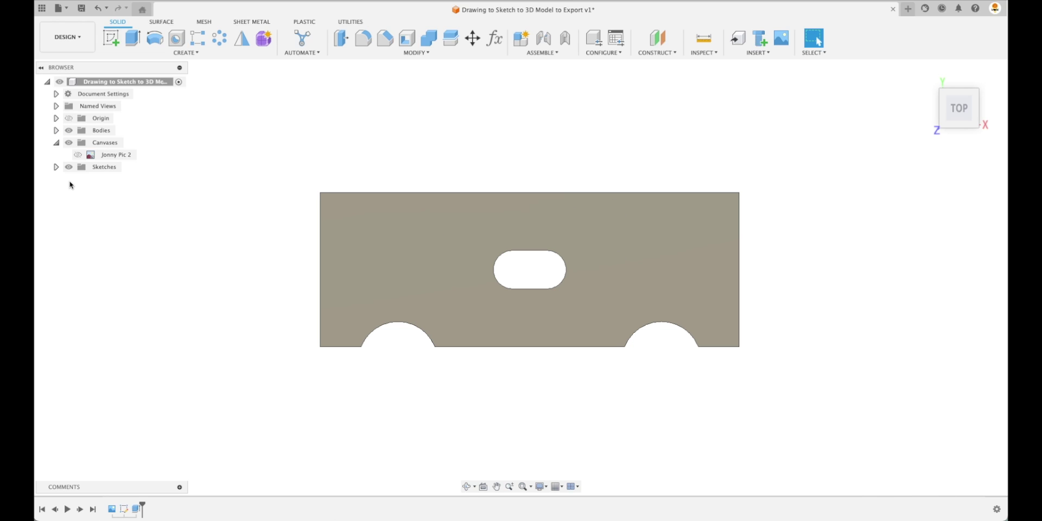
Save the plate body as a binary STL mesh in millimeters with medium refinement, named Body1, to the Desktop.
click(56, 130)
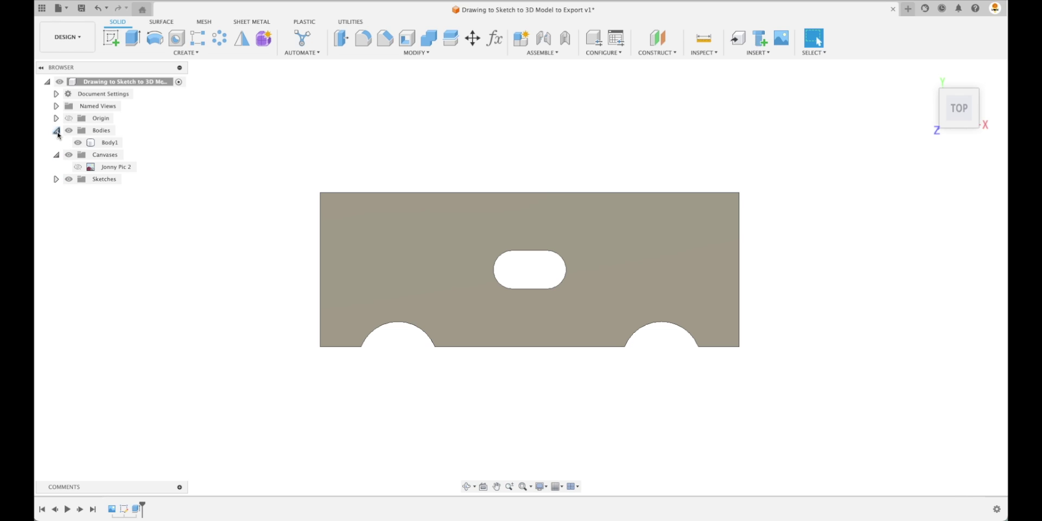
right_click(106, 144)
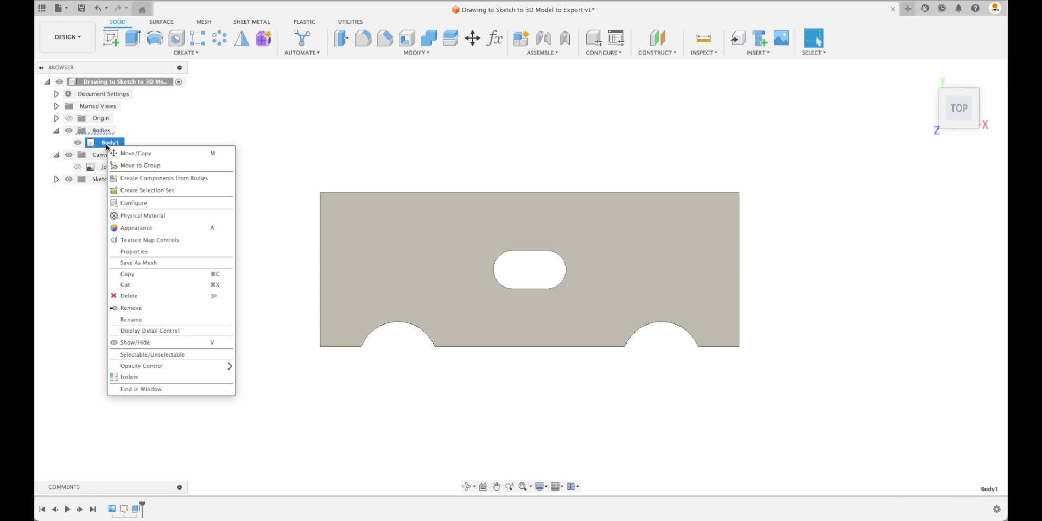
click(154, 265)
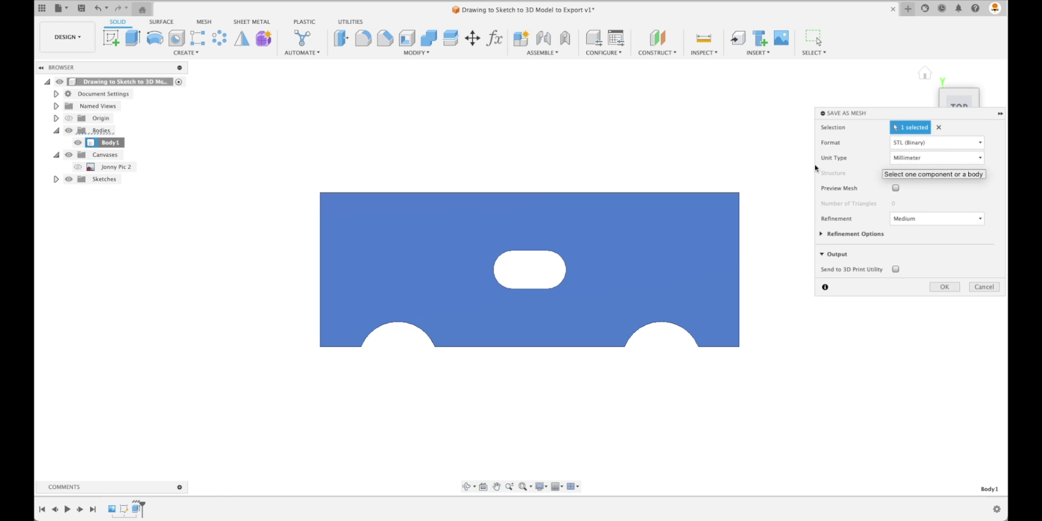
click(922, 160)
click(979, 178)
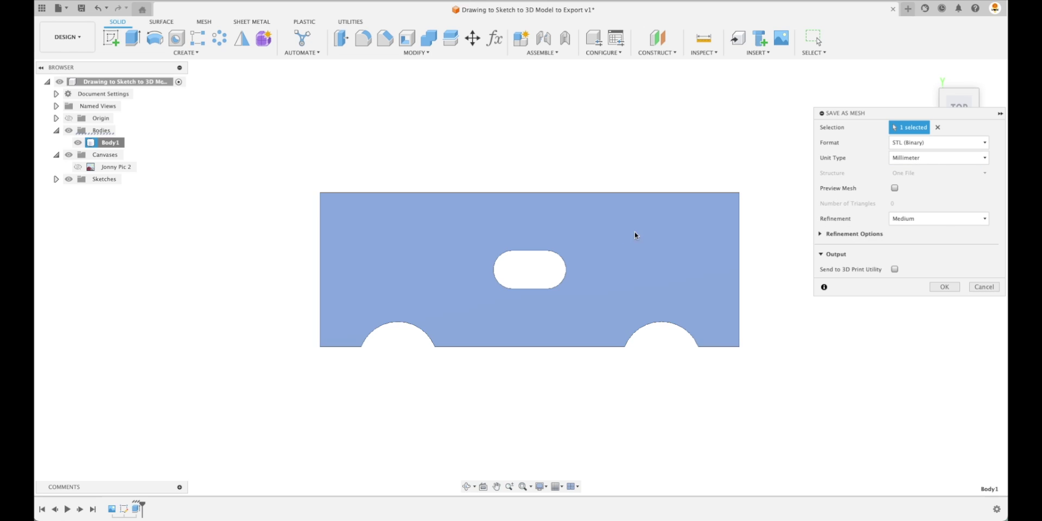
click(945, 287)
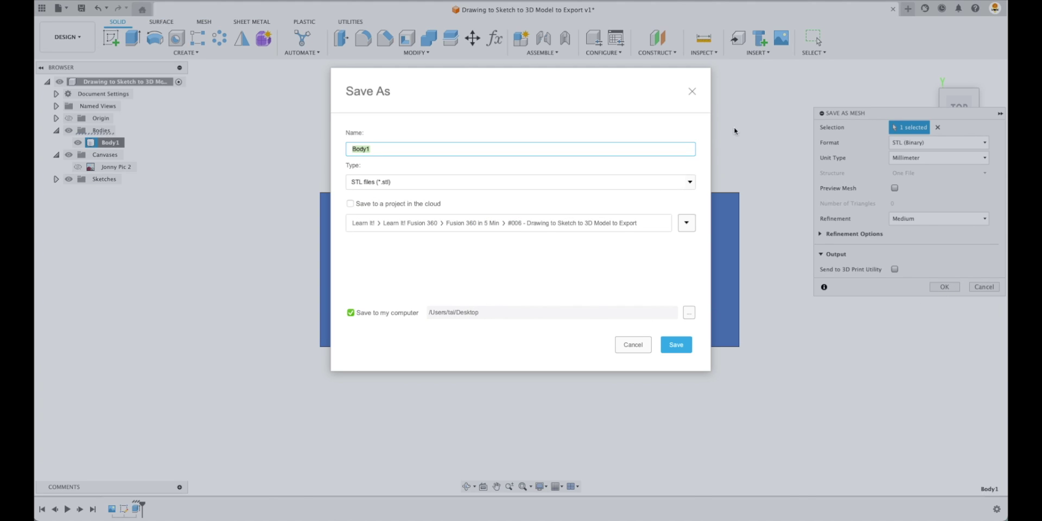
click(682, 348)
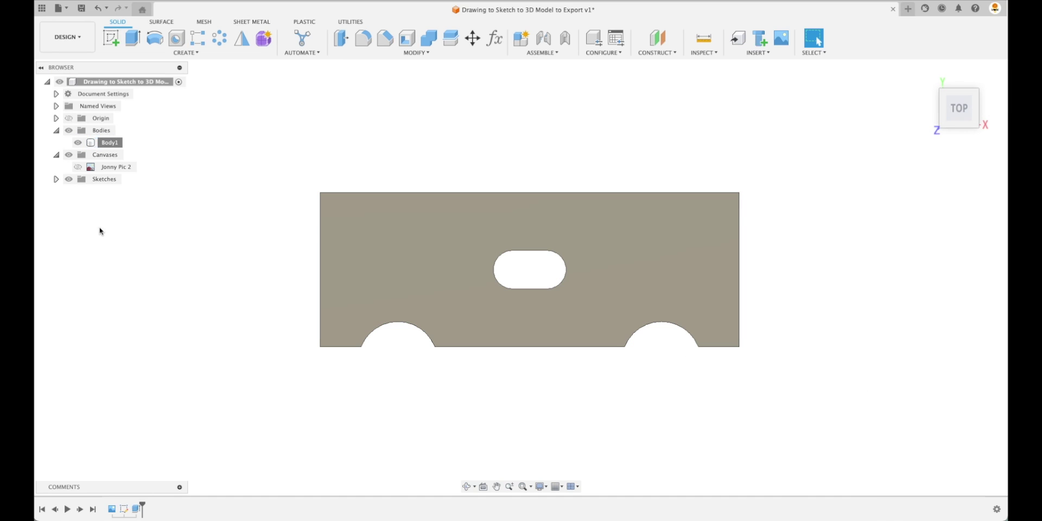
Highlight the original plate sketch to compare its full rectangle and circles with the extruded body's outline.
click(56, 180)
click(110, 191)
click(127, 229)
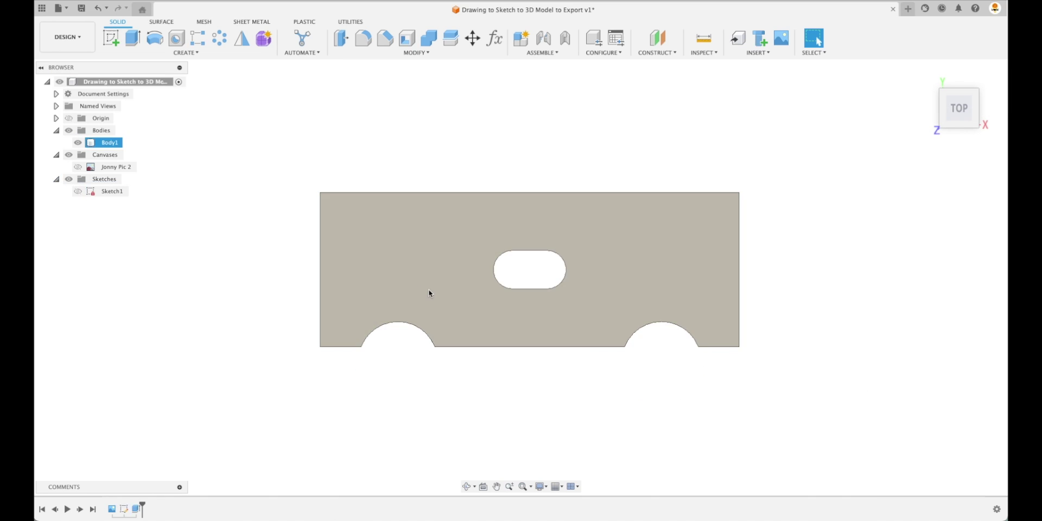
click(109, 191)
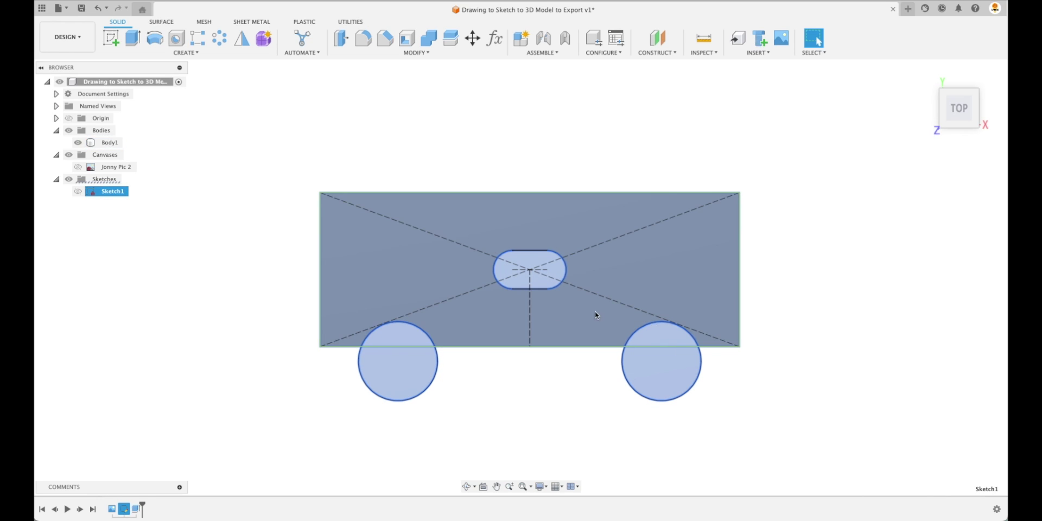
click(219, 292)
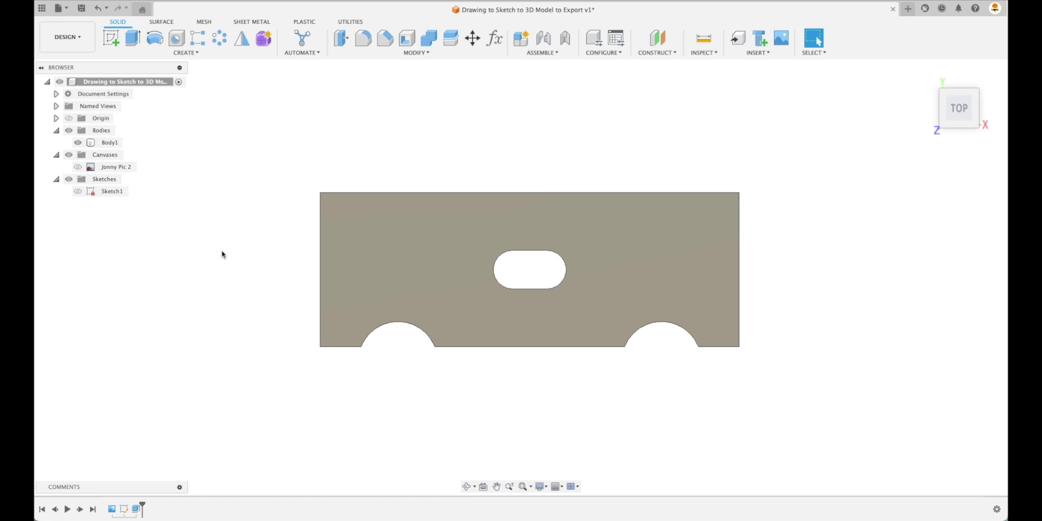
Create a new sketch on the plate's top face to capture its outline, finish the sketch, and hide the plate body.
click(112, 39)
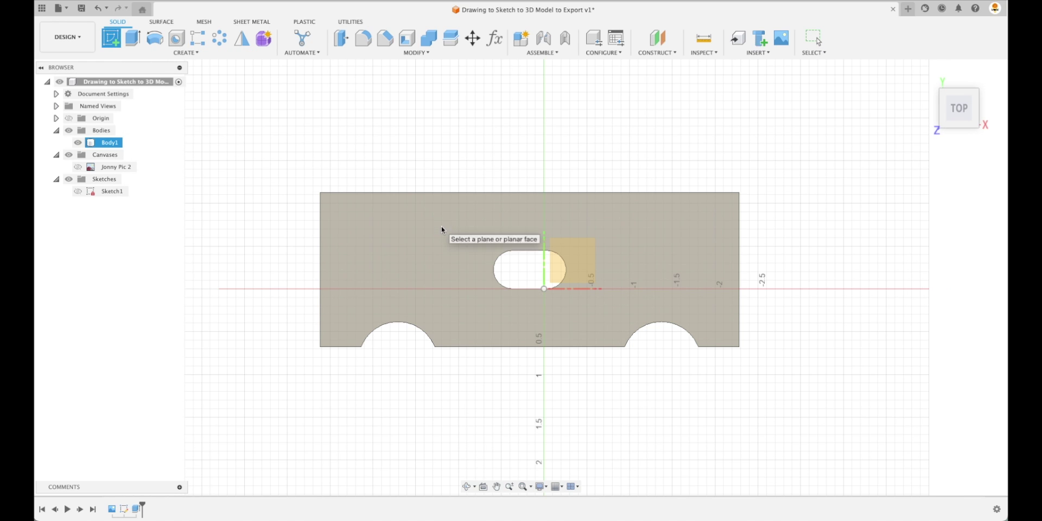
click(443, 230)
click(996, 327)
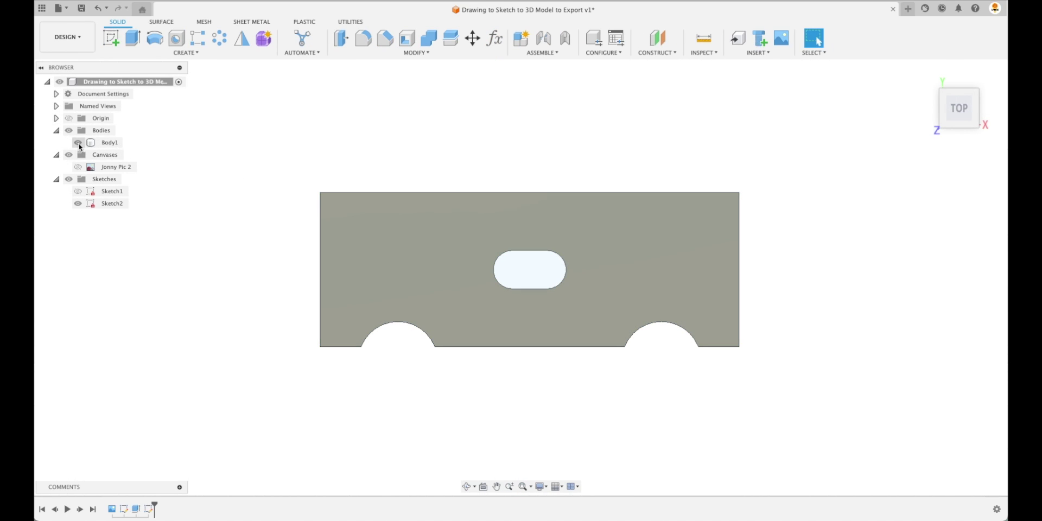
click(78, 144)
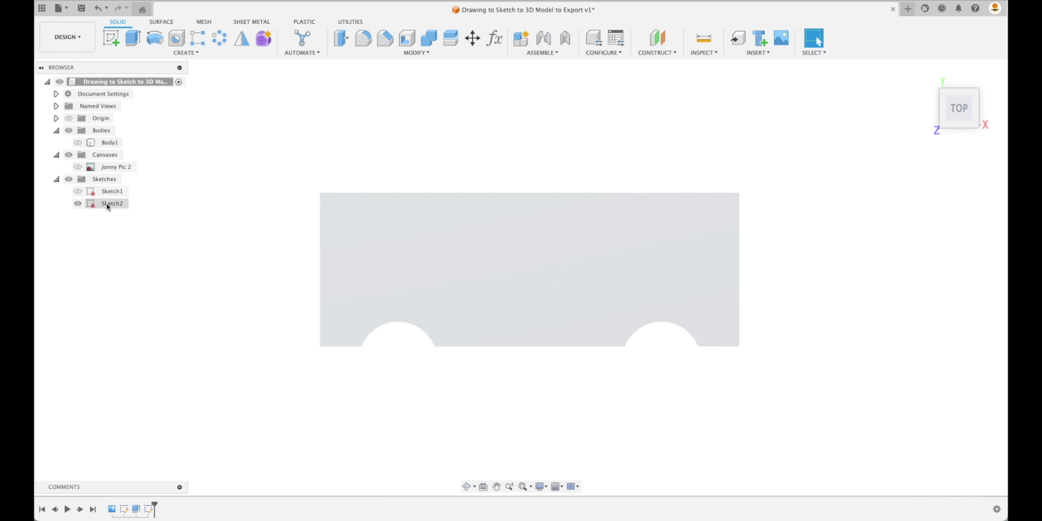
Save the new face sketch, Sketch2, as a DXF file named "Jonny - DXF" to the Desktop.
right_click(107, 205)
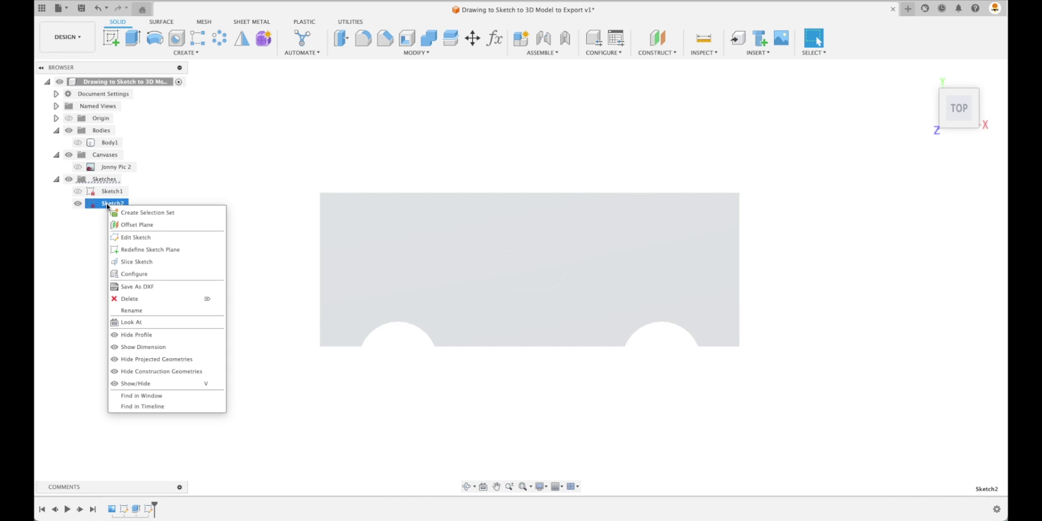
click(160, 291)
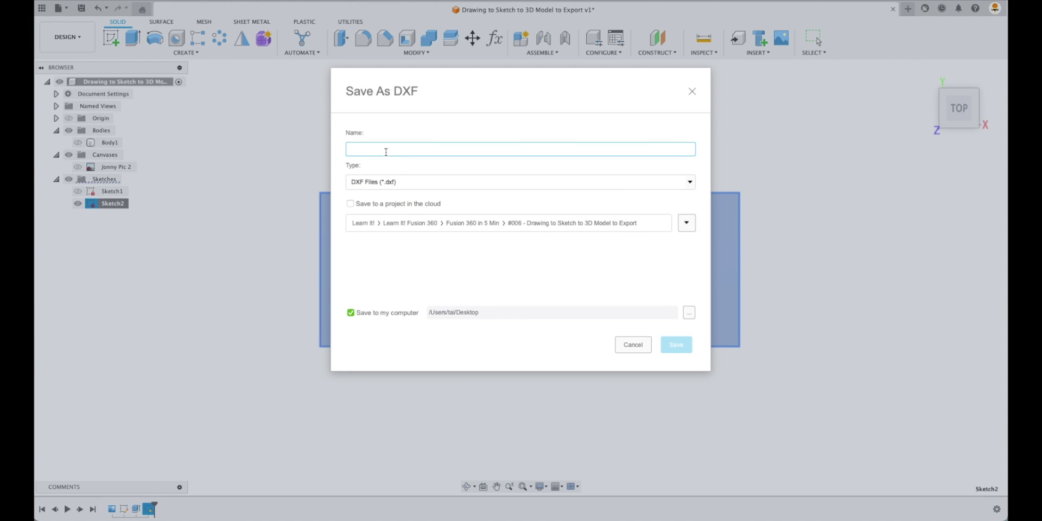
text(Jonny)
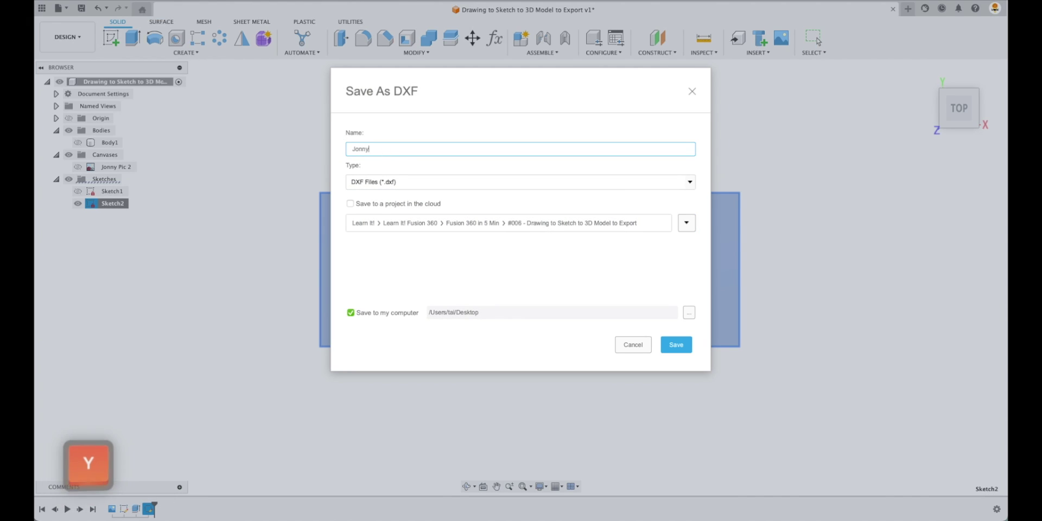
text( - D)
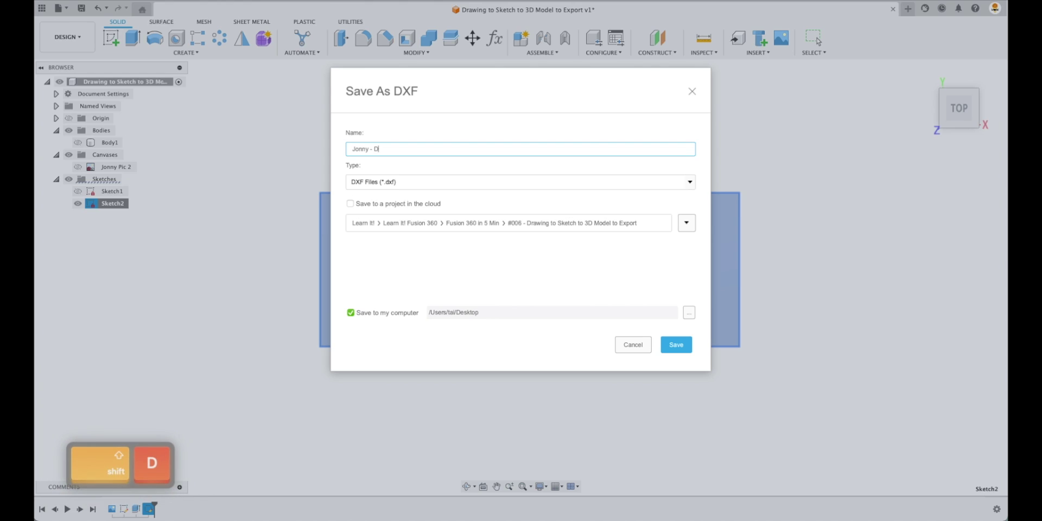
text(XF)
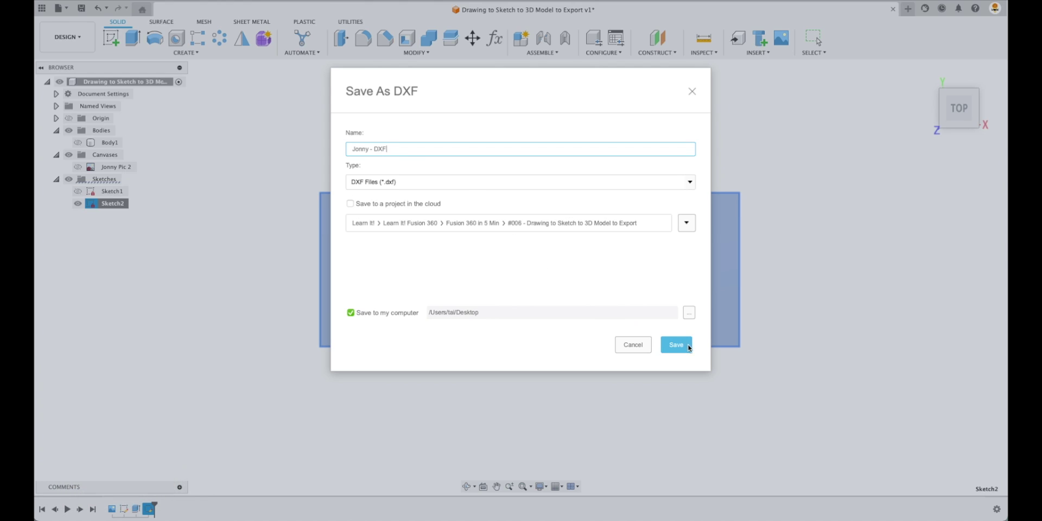
click(689, 348)
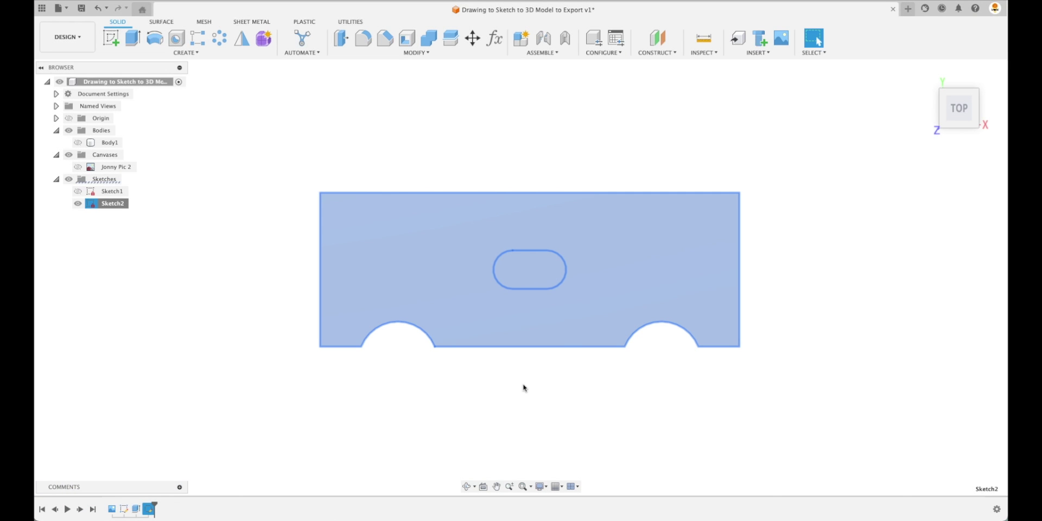